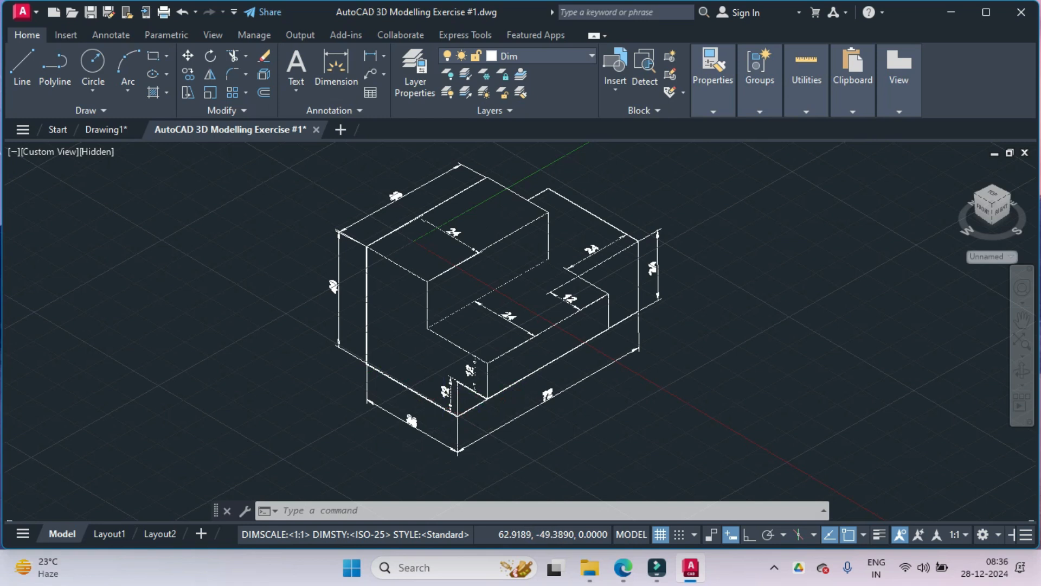
Examine the dimensions of the stepped solid in the 3D modelling exercise drawing, including its base, heights and step widths.
scroll(446, 407, "up", 3)
scroll(445, 406, "up", 2)
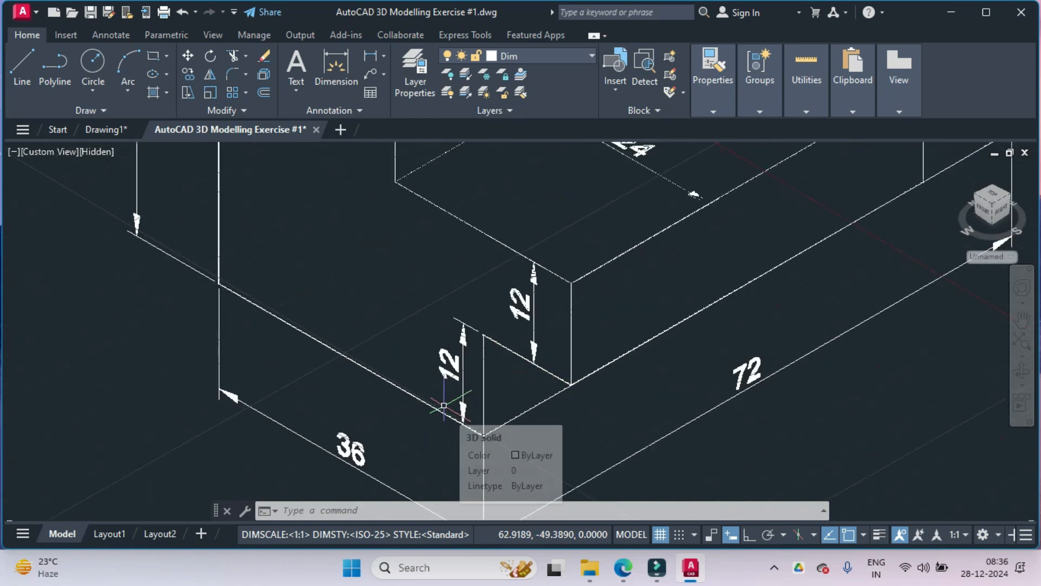
scroll(682, 425, "down", 1)
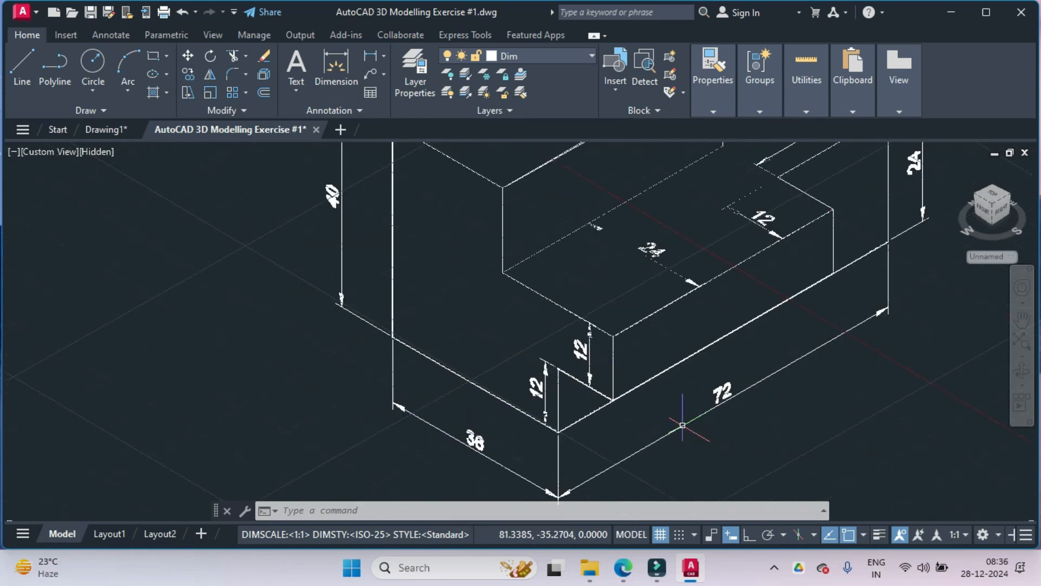
scroll(682, 425, "down", 1)
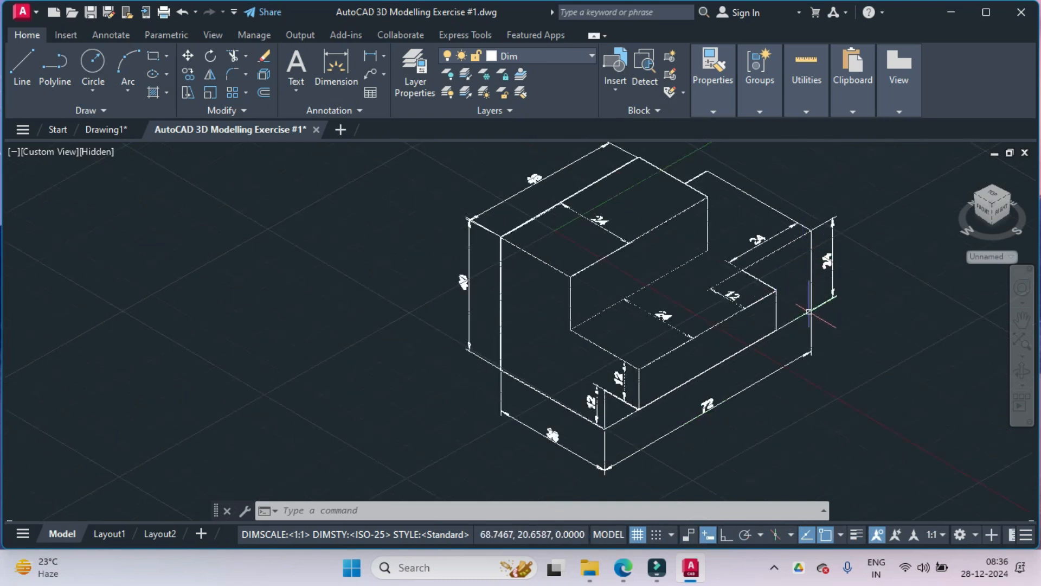
scroll(819, 261, "up", 3)
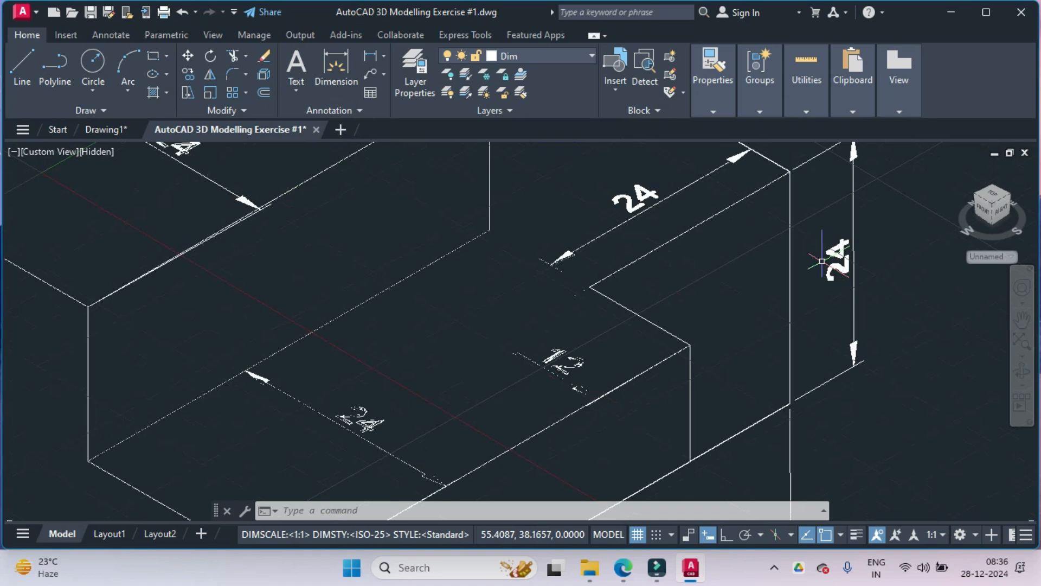
scroll(822, 261, "down", 3)
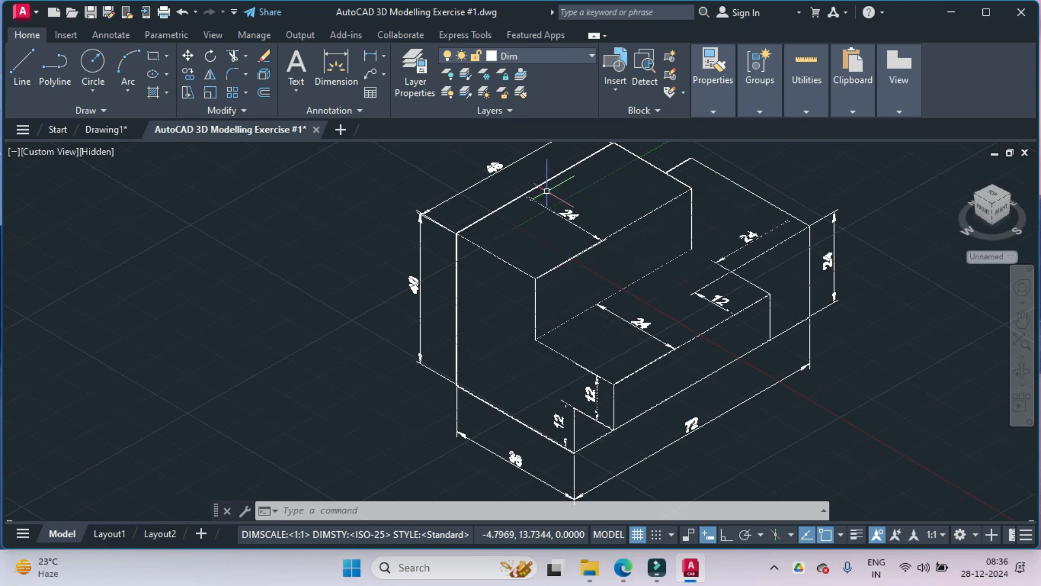
middle_click_drag(560, 214, 548, 229)
scroll(497, 168, "up", 3)
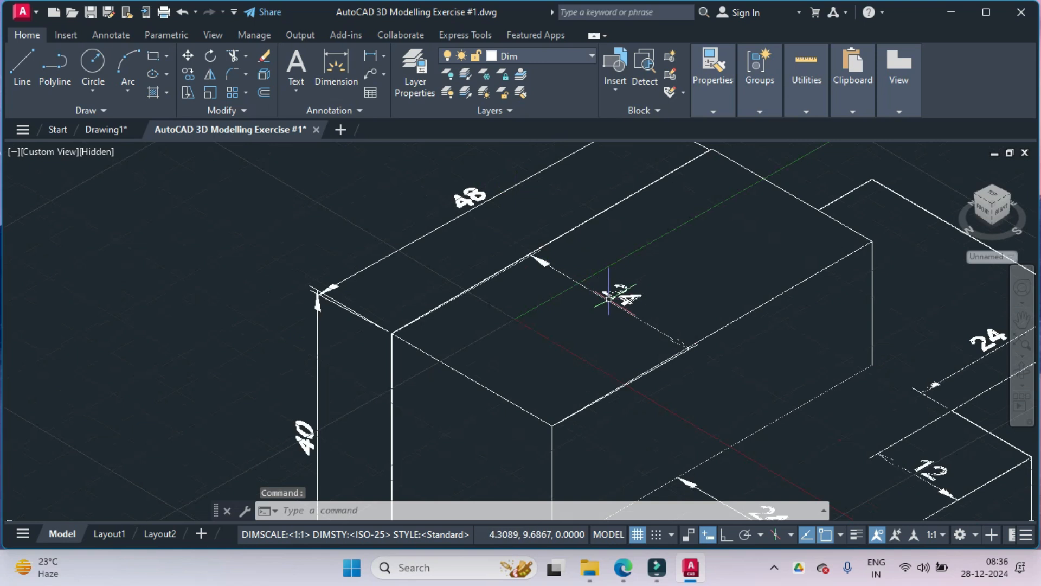
scroll(609, 298, "down", 2)
mouse_move(611, 352)
middle_mouse_down()
mouse_move(618, 360)
mouse_move(614, 339)
middle_mouse_up()
middle_click_drag(585, 372, 594, 290)
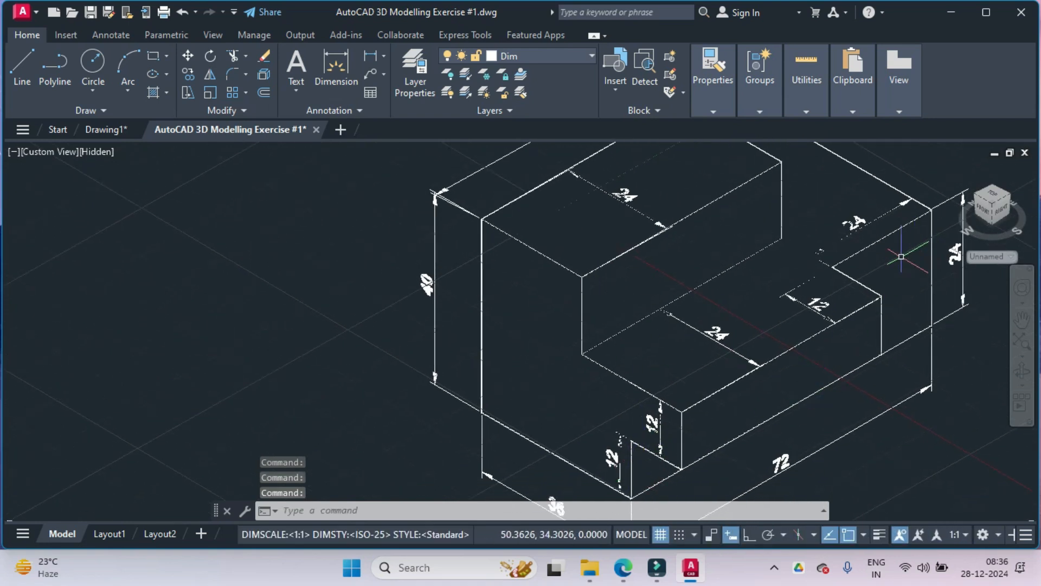
middle_click_drag(705, 400, 652, 456)
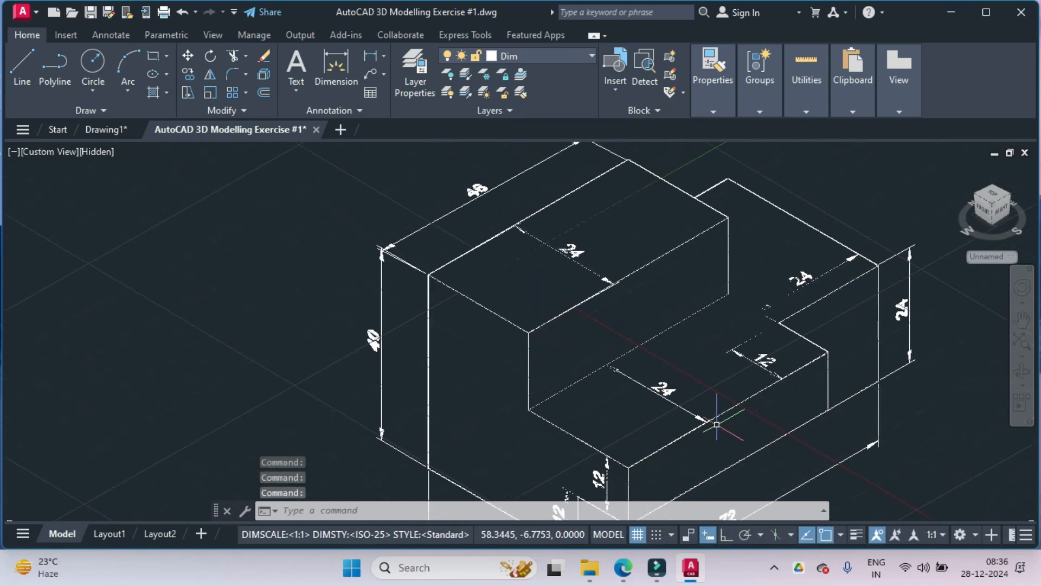
middle_click_drag(700, 423, 695, 377)
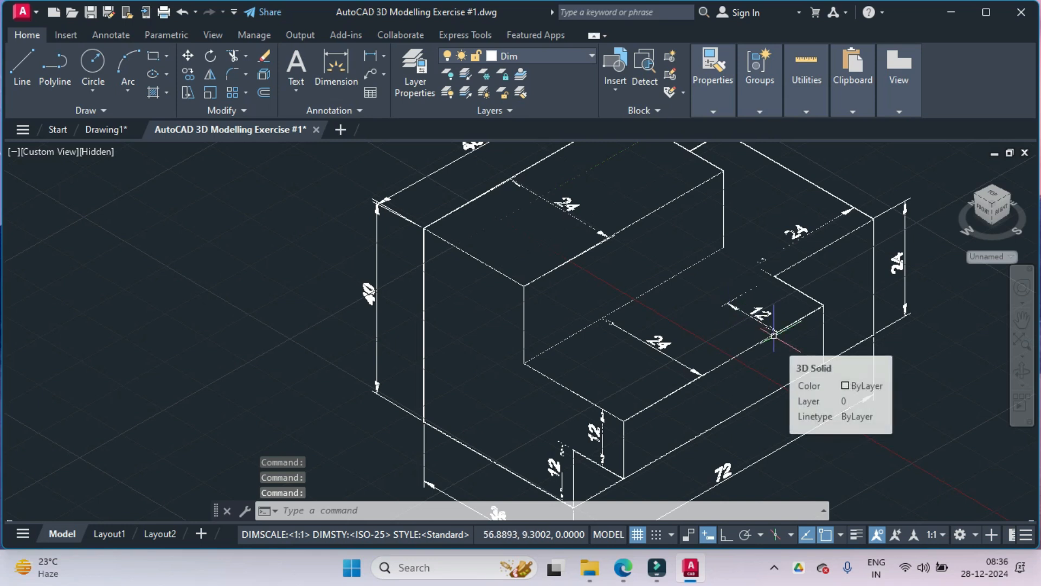
scroll(774, 335, "down", 2)
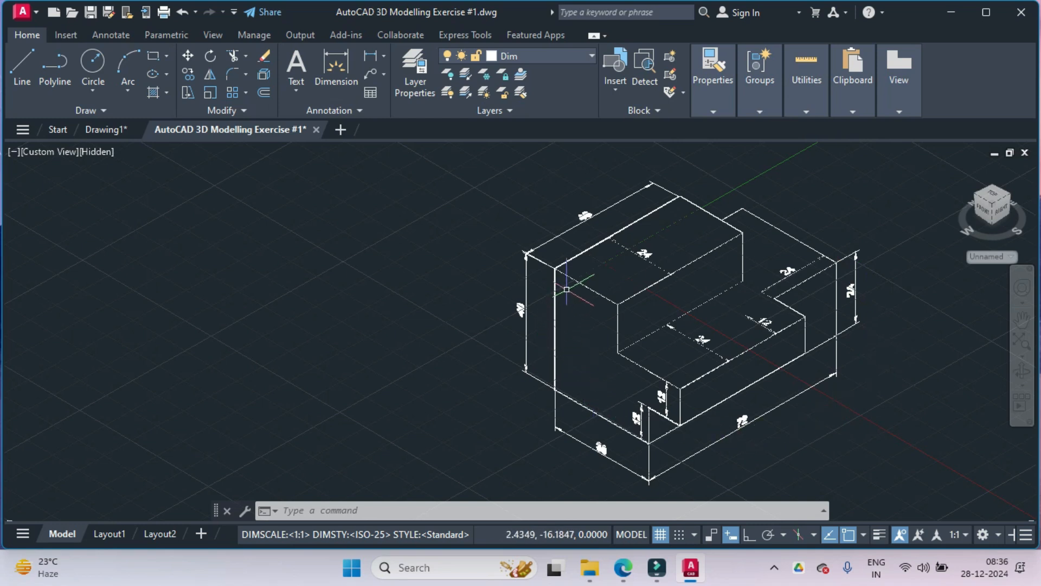
middle_click_drag(623, 365, 422, 363)
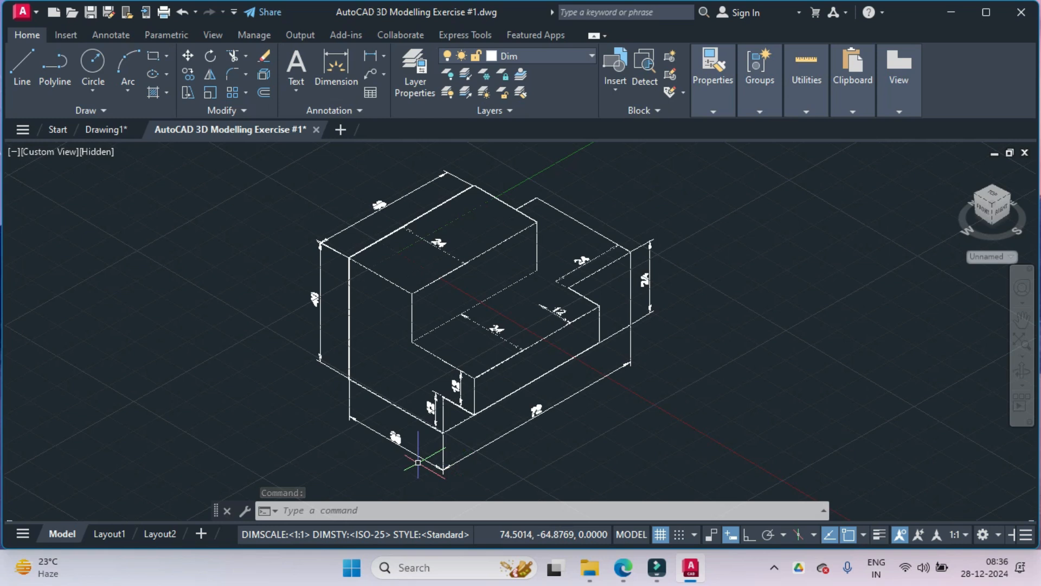
scroll(417, 462, "up", 2)
scroll(418, 462, "up", 2)
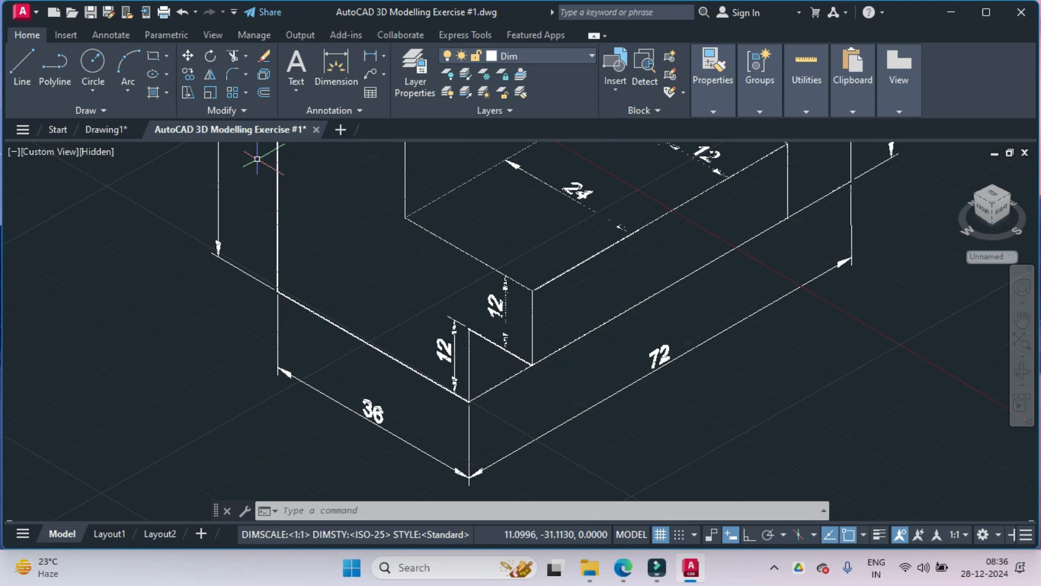
In Drawing1, draw a rectangle 72 long and 36 wide for the base and show it in the isometric home view.
left_click(103, 133)
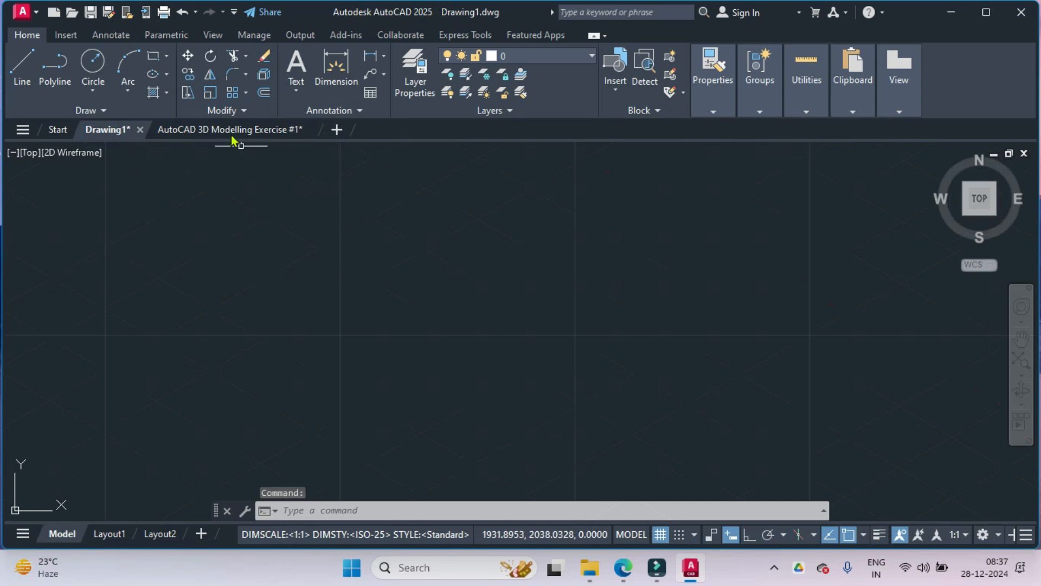
left_click(161, 58)
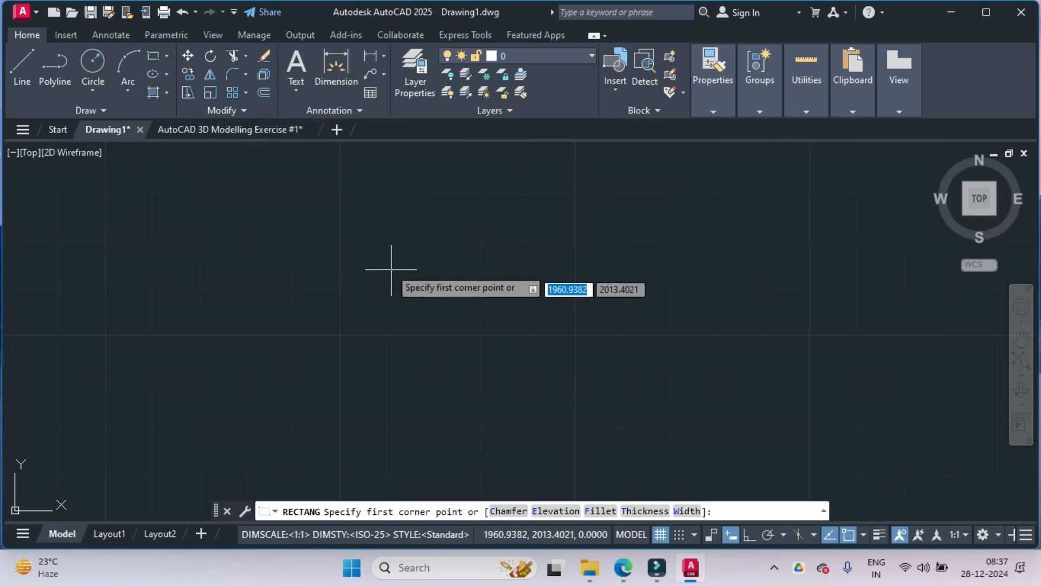
left_click(381, 256)
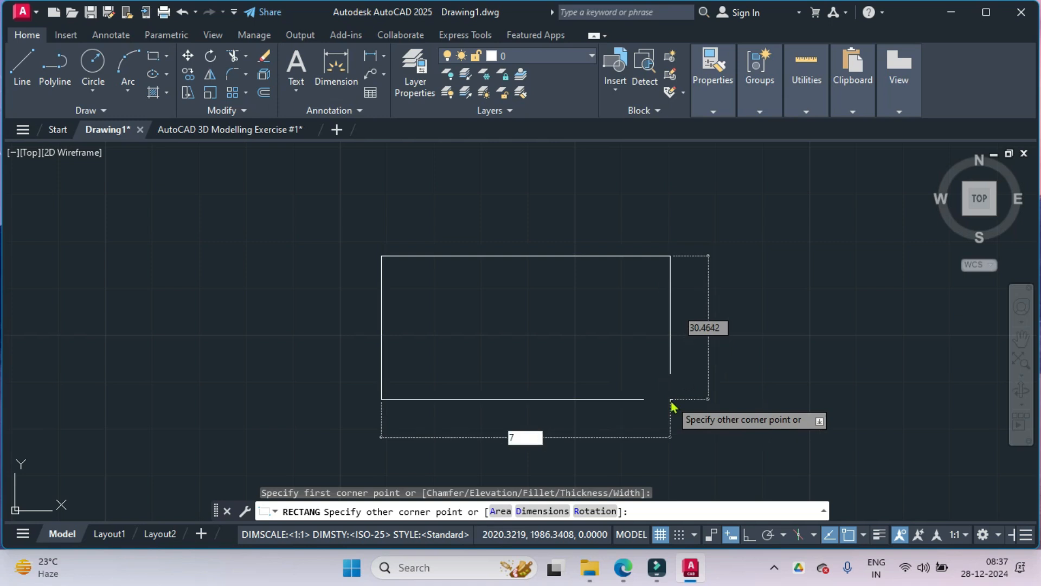
type("72")
key("Tab")
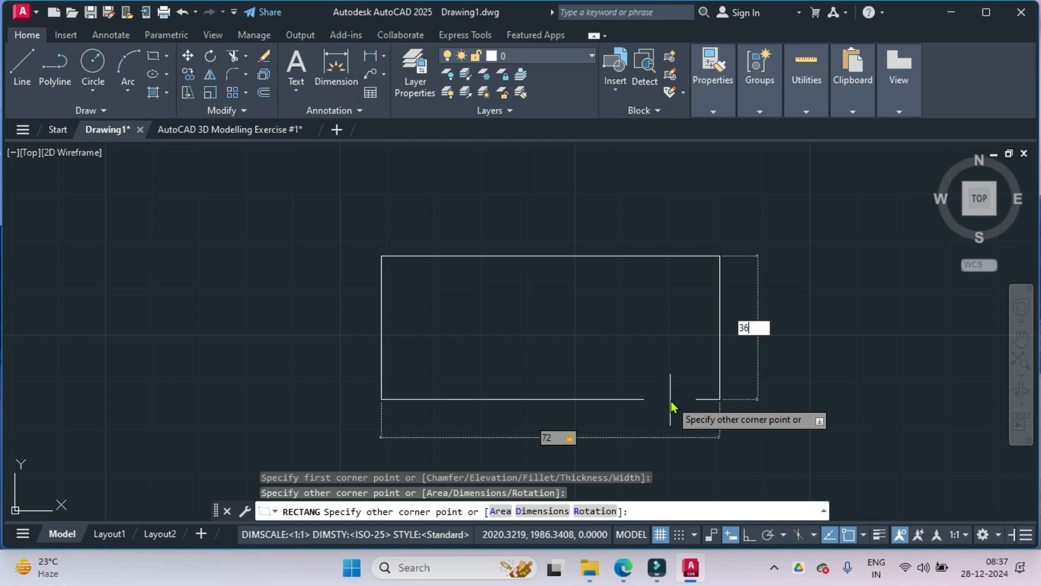
key("Return")
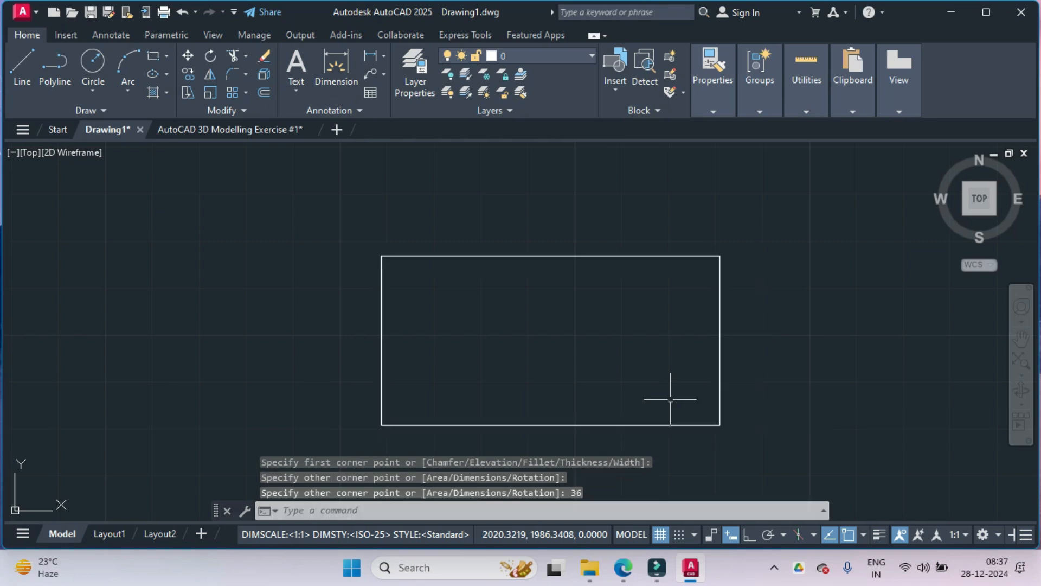
middle_click_drag(580, 353, 528, 344)
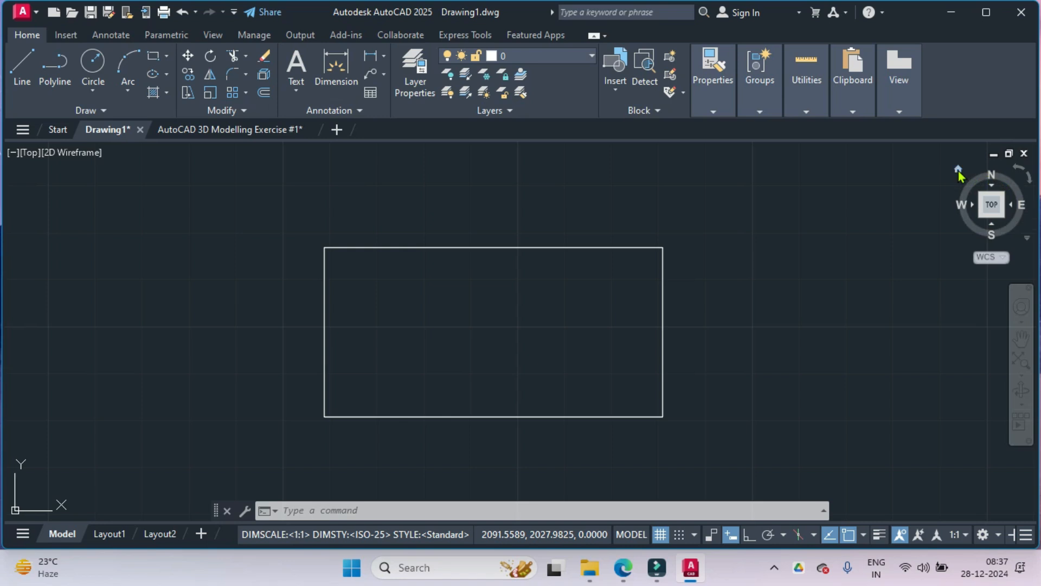
left_click(957, 172)
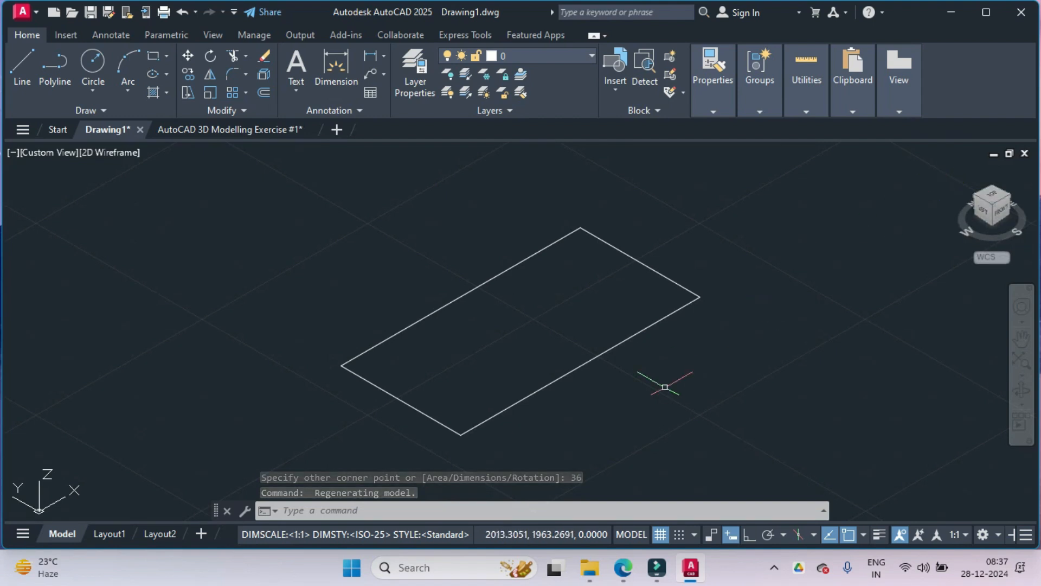
Check the base block's height in the exercise drawing and extrude the rectangle in Drawing1 upward by 24.
left_click(218, 130)
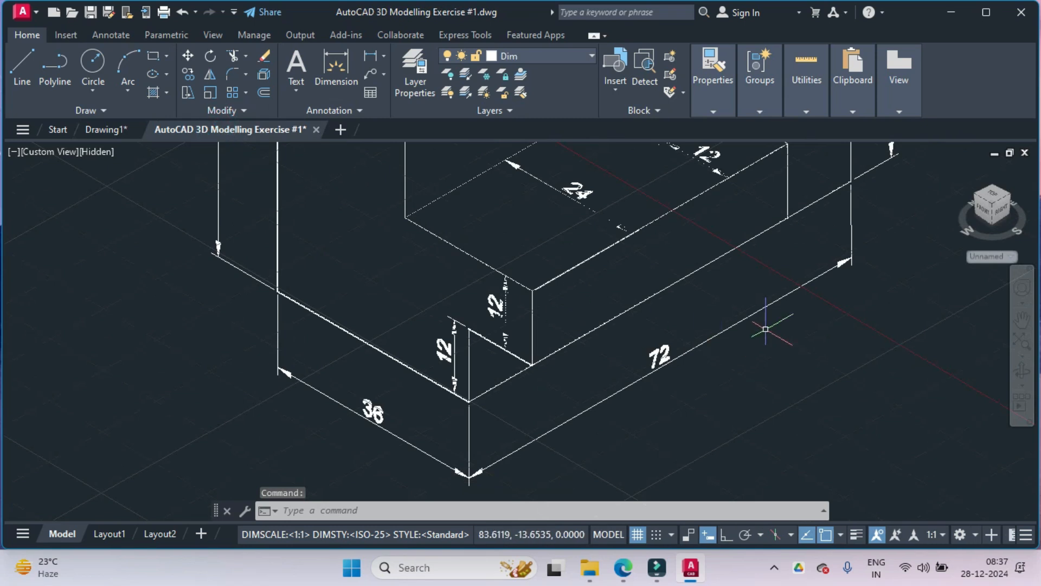
scroll(789, 252, "down", 2)
middle_click_drag(789, 252, 684, 314)
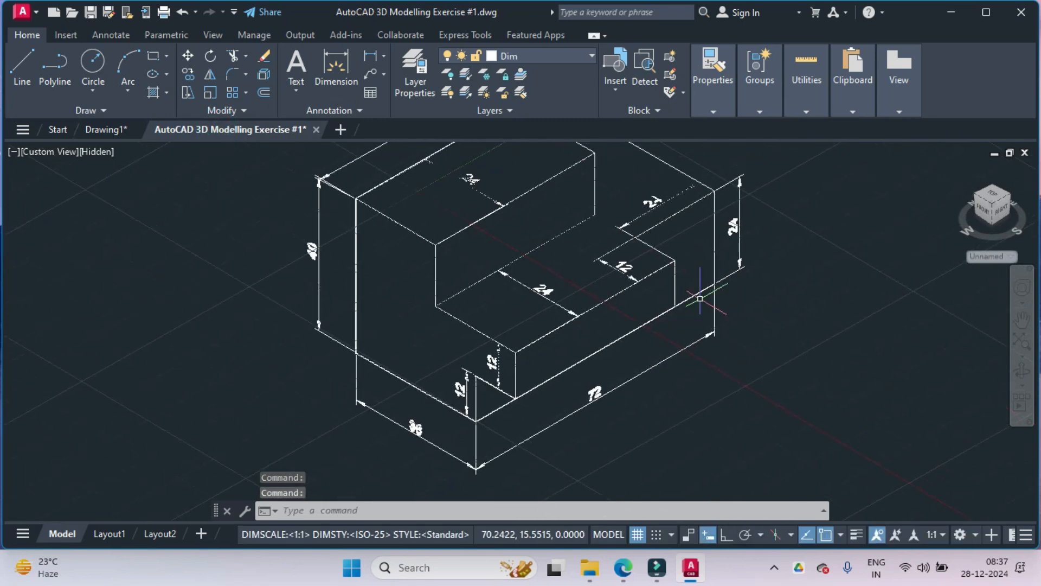
scroll(735, 208, "up", 2)
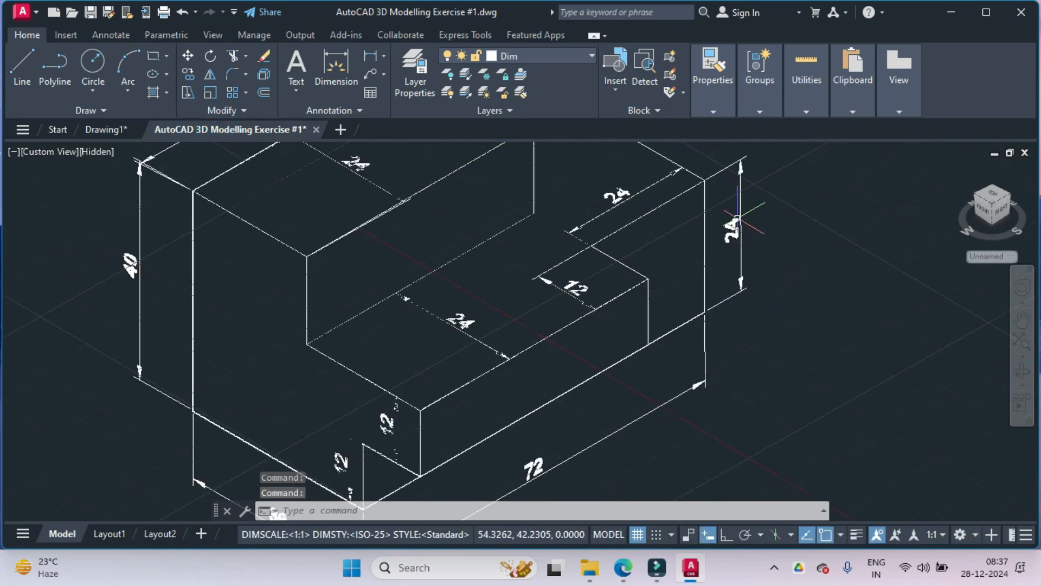
left_click(103, 130)
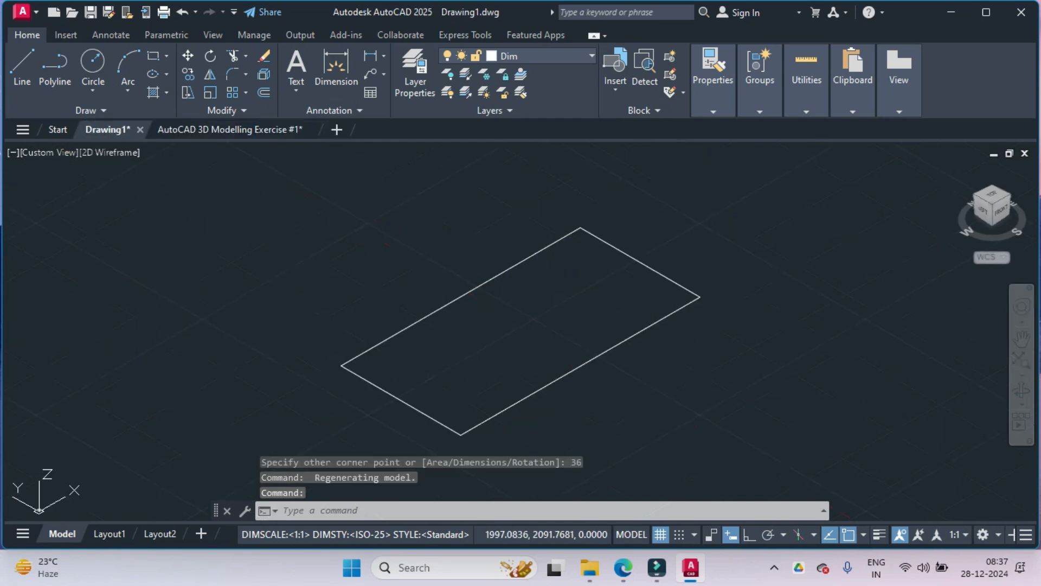
type("EXTRUDE")
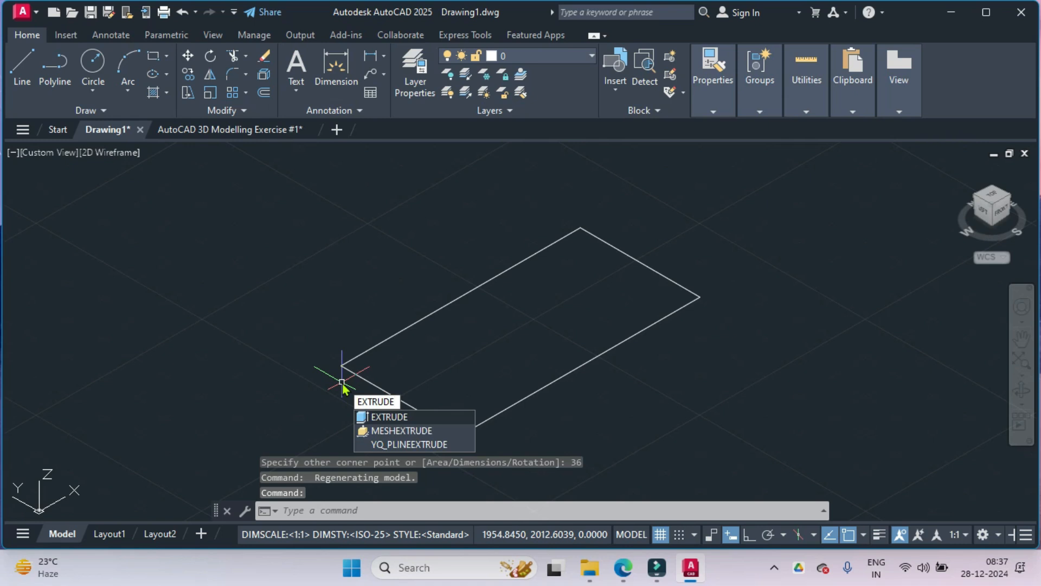
key("Return")
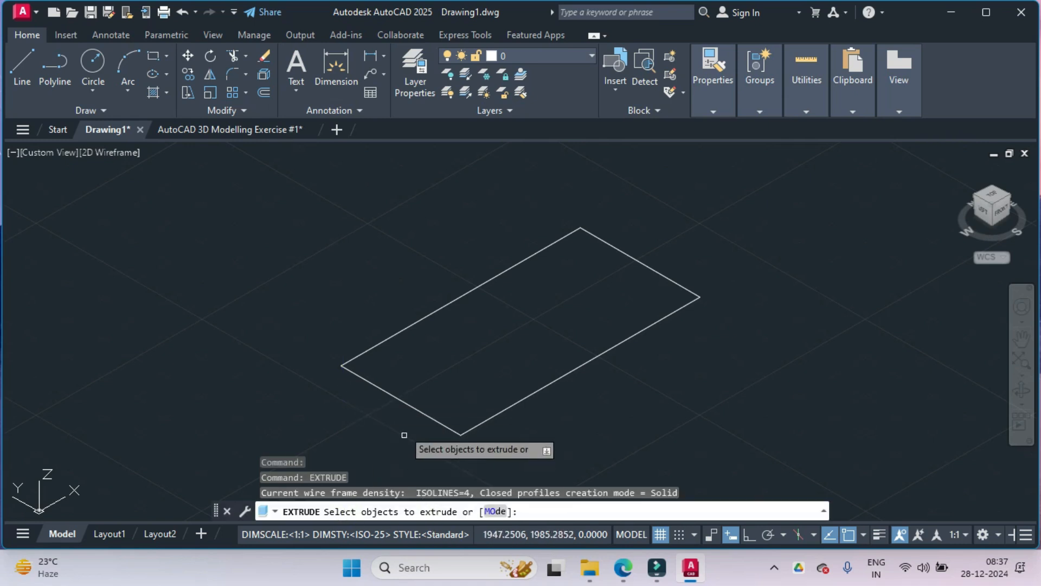
left_click(398, 398)
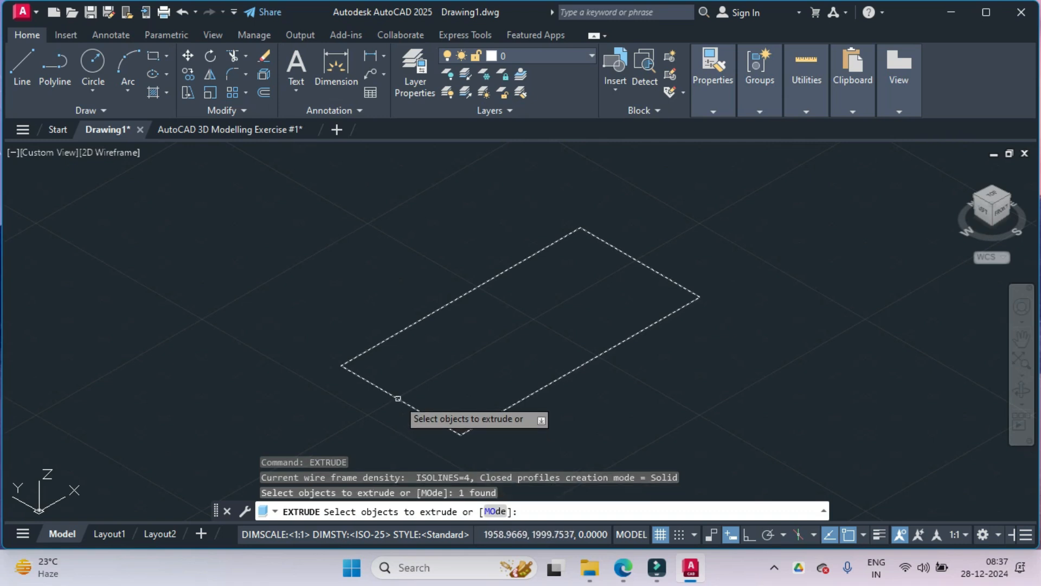
key("Return")
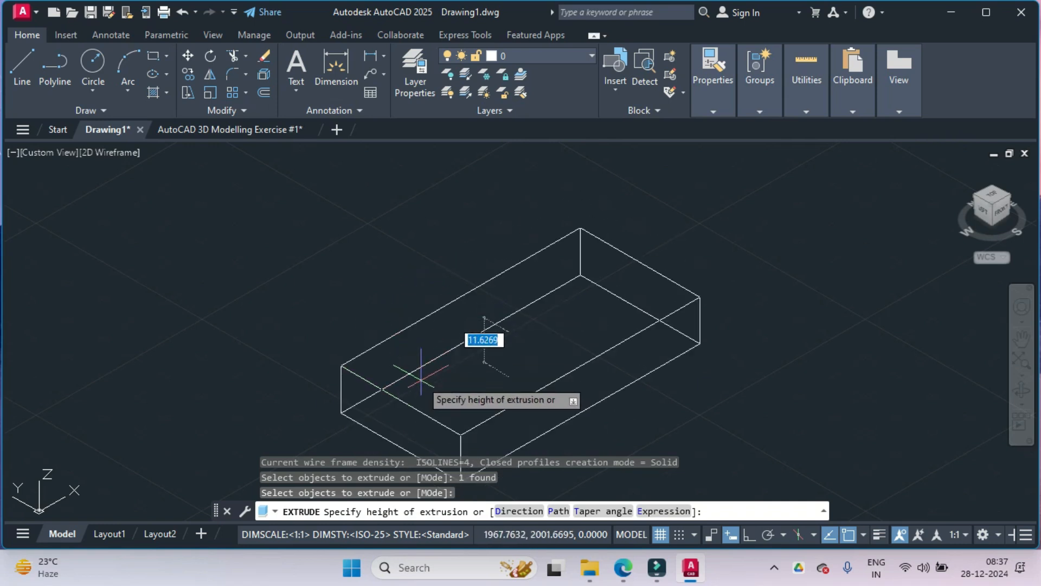
type("24")
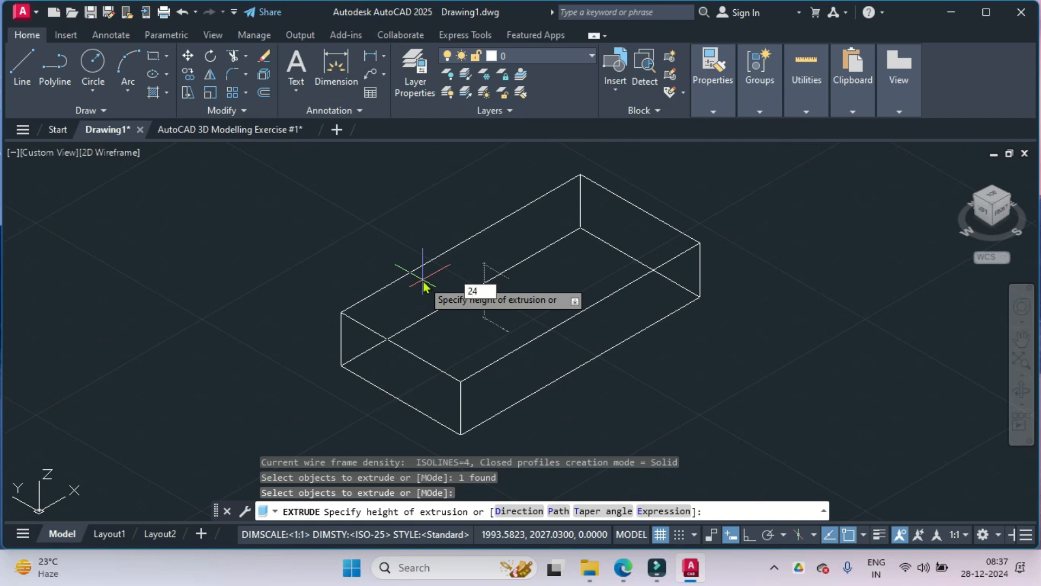
key("Return")
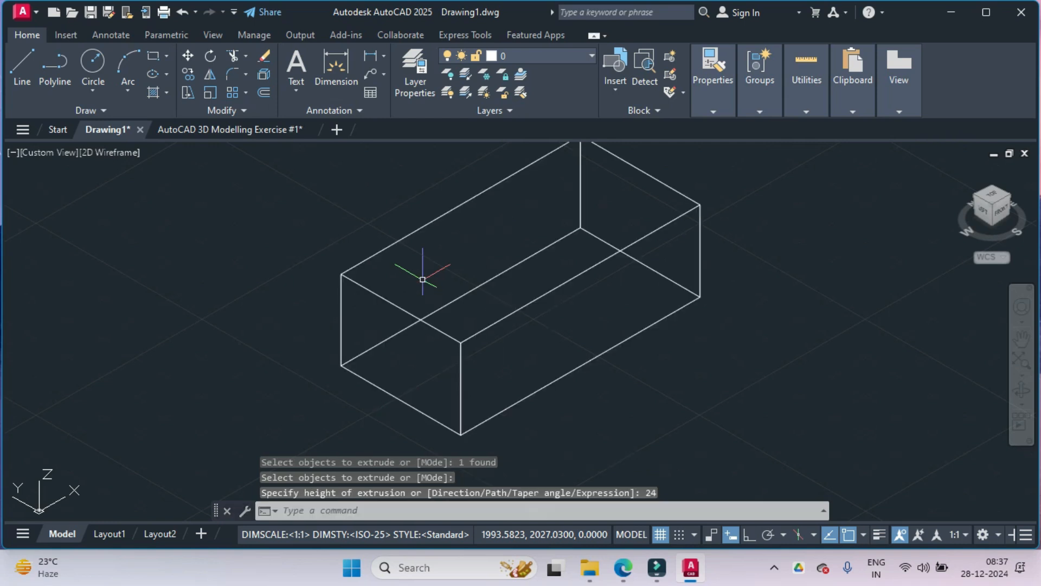
Set the visual style of the Drawing1 view to Shaded with edges.
left_click(112, 155)
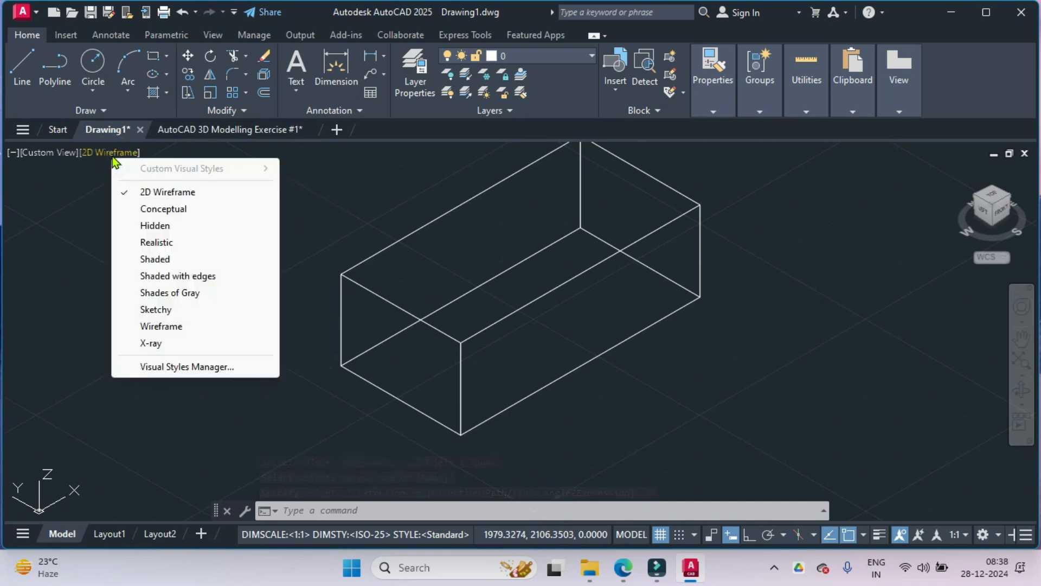
left_click(181, 276)
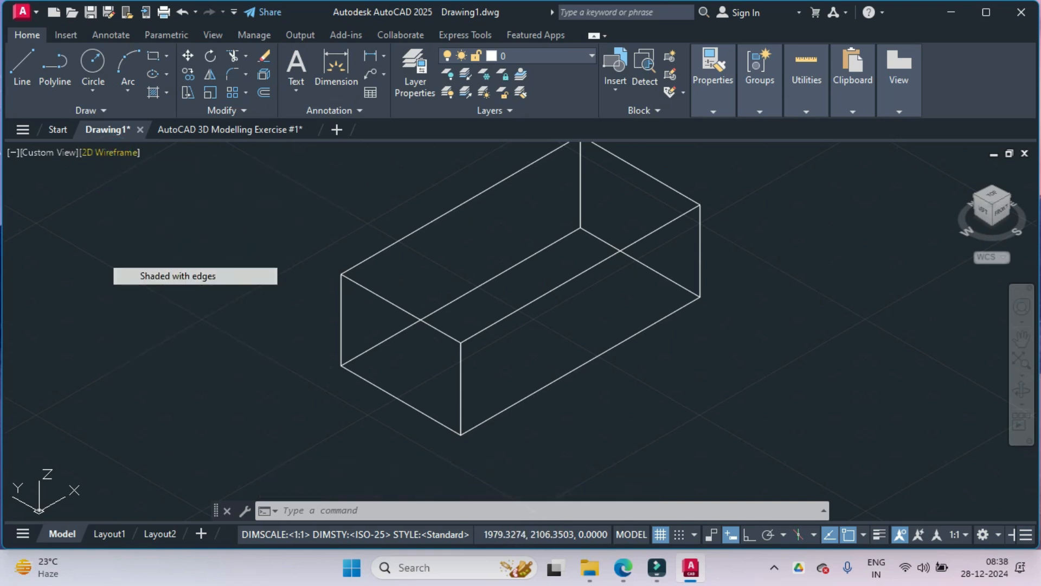
scroll(438, 300, "down", 2)
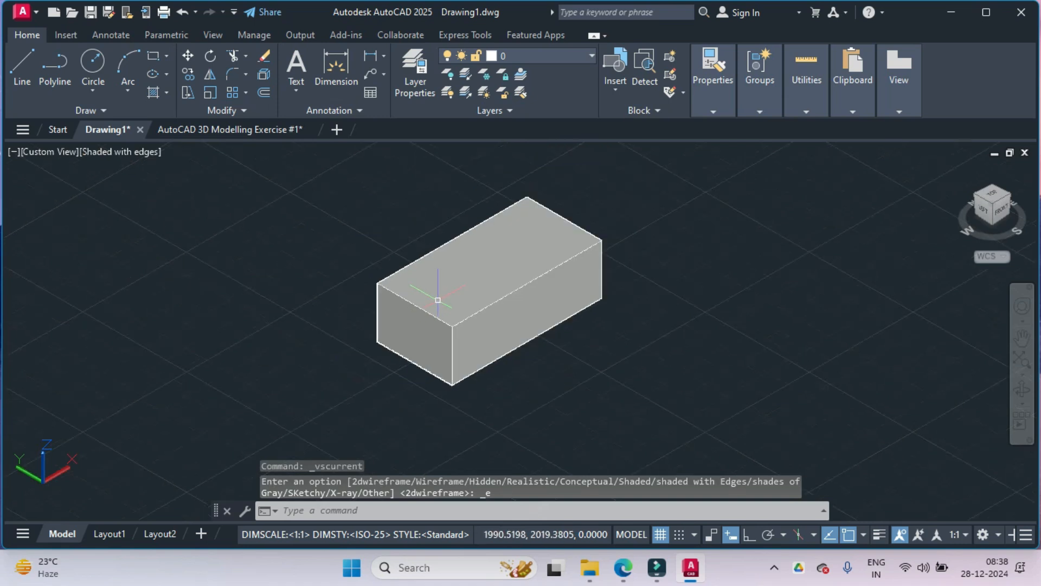
middle_click_drag(472, 293, 463, 314)
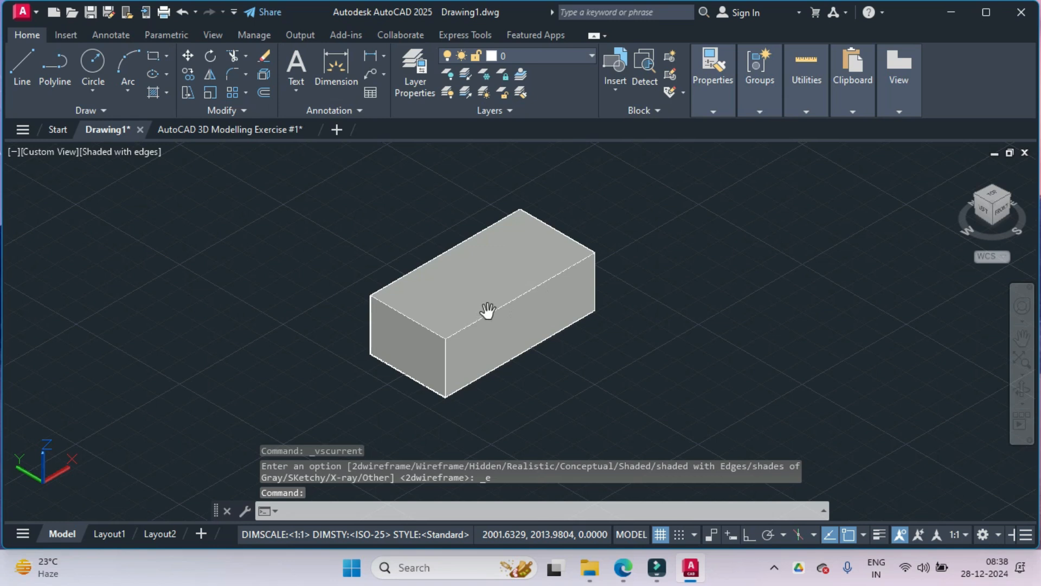
Examine the length and width of the raised upper block in the 3D modelling exercise drawing.
left_click(262, 129)
middle_click_drag(298, 434, 327, 345)
scroll(494, 377, "down", 2)
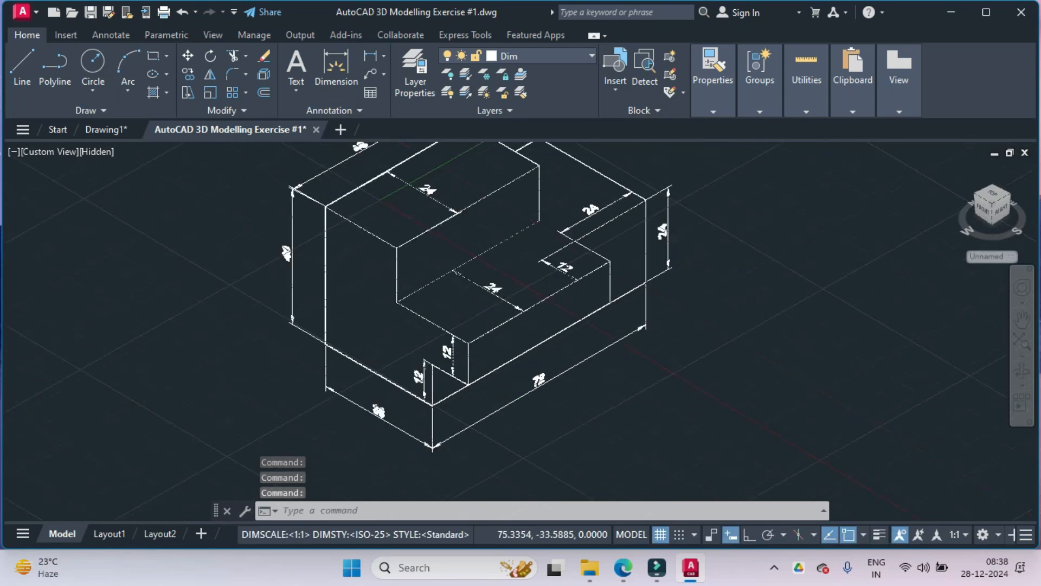
scroll(508, 381, "up", 2)
middle_click_drag(529, 374, 470, 466)
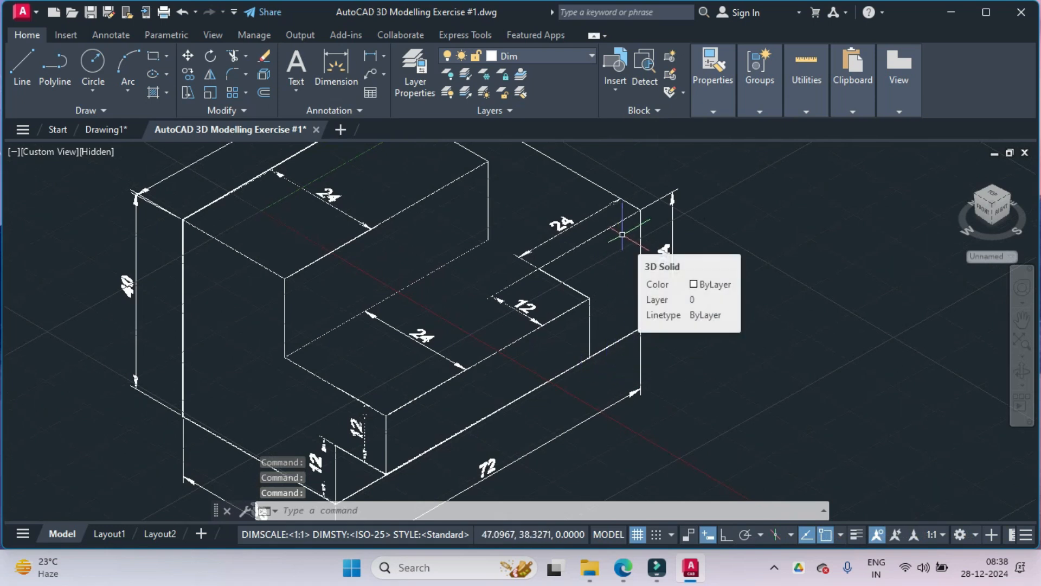
middle_click_drag(622, 234, 682, 322)
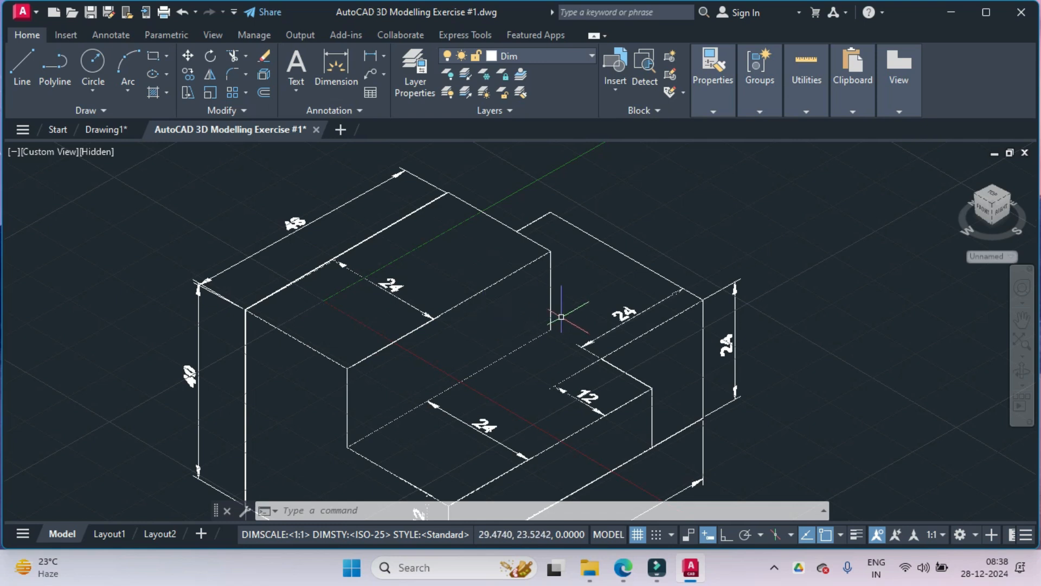
In Drawing1, turn on dynamic input and draw a rectangle 48 long and 24 wide on the base's top face from its rear corner.
left_click(107, 129)
scroll(458, 300, "up", 3)
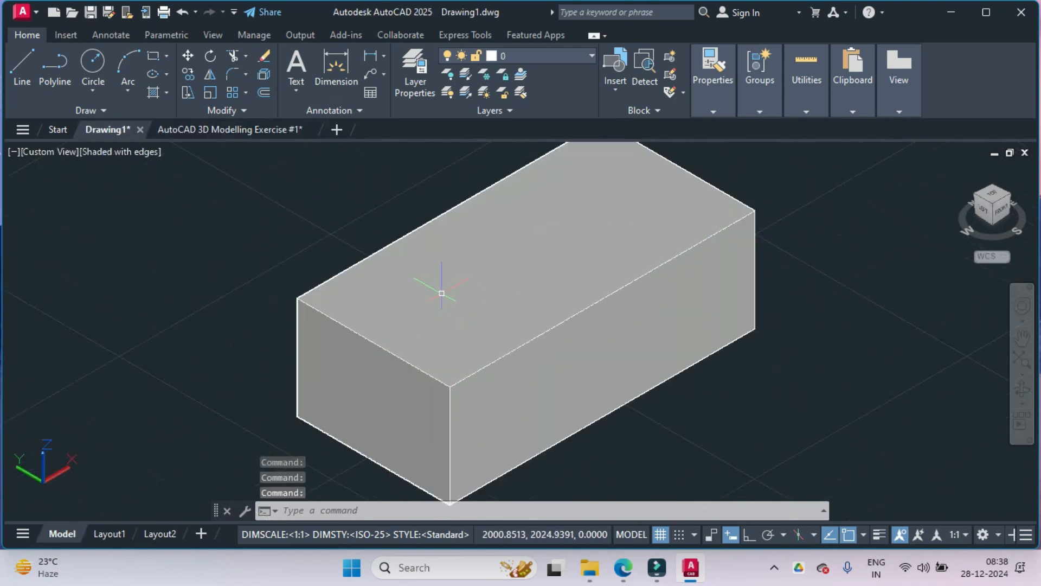
key("F12")
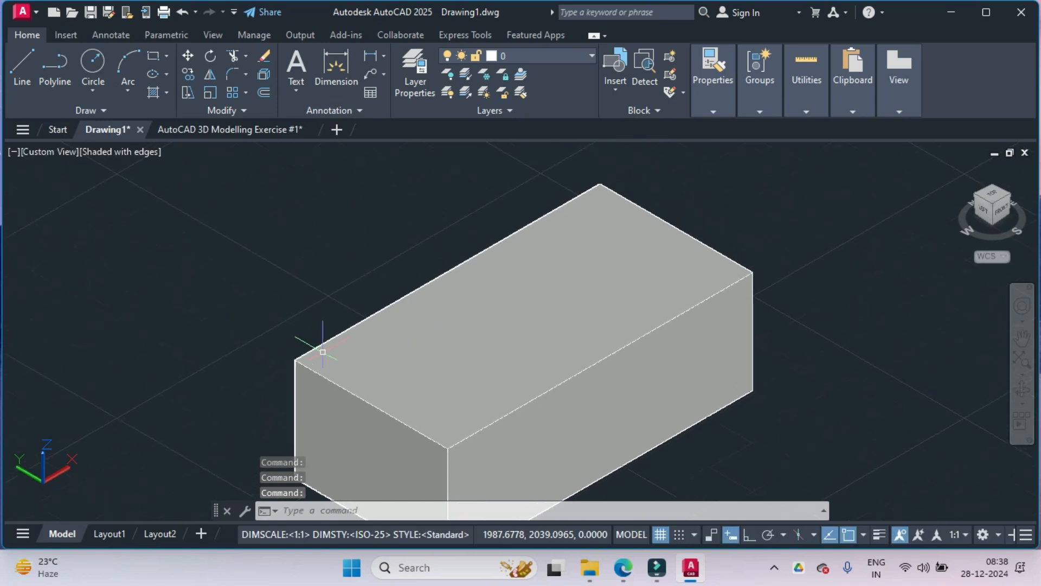
left_click(154, 64)
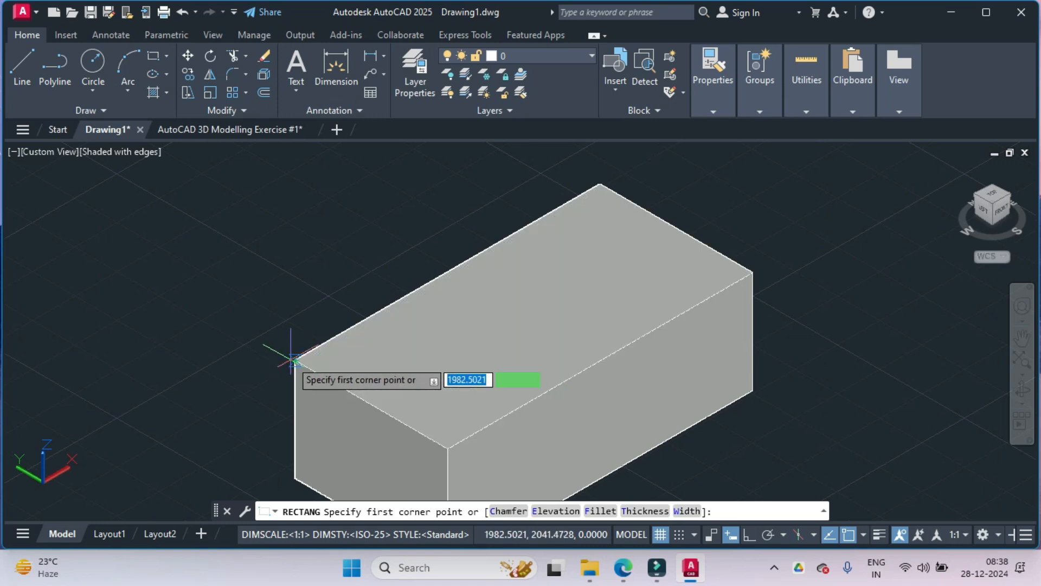
left_click(295, 361)
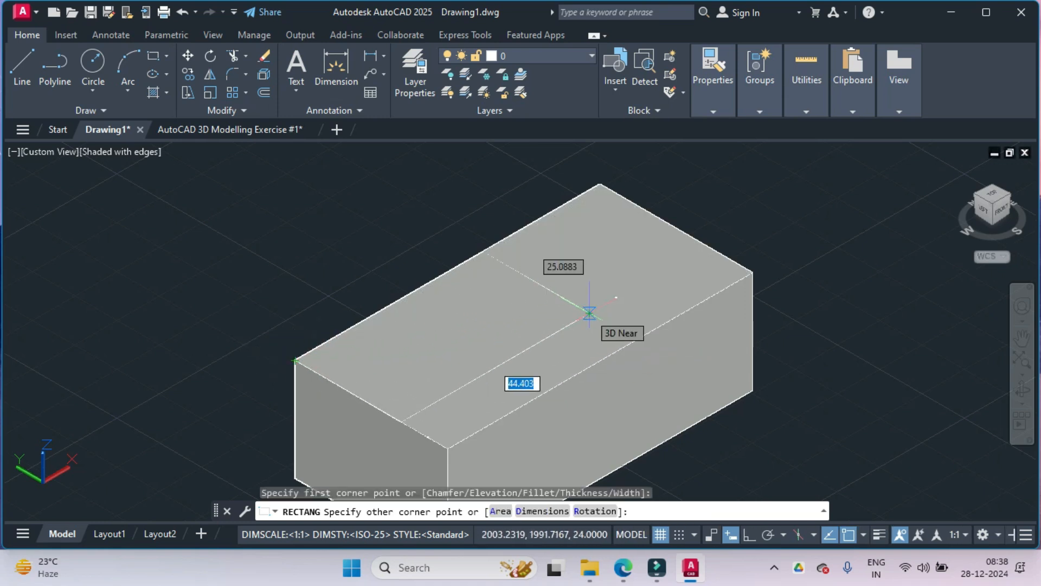
type("48")
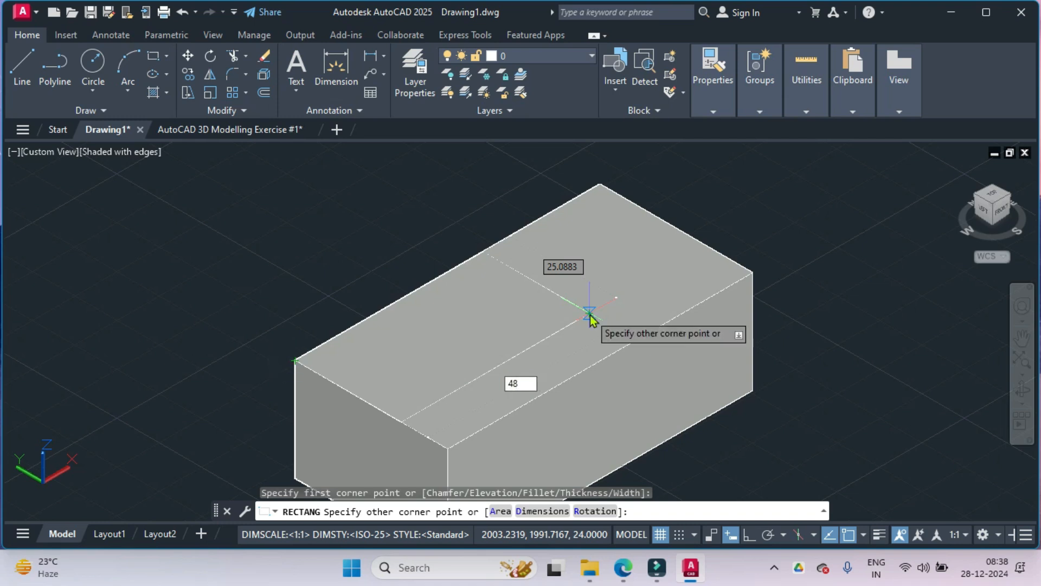
key("Tab")
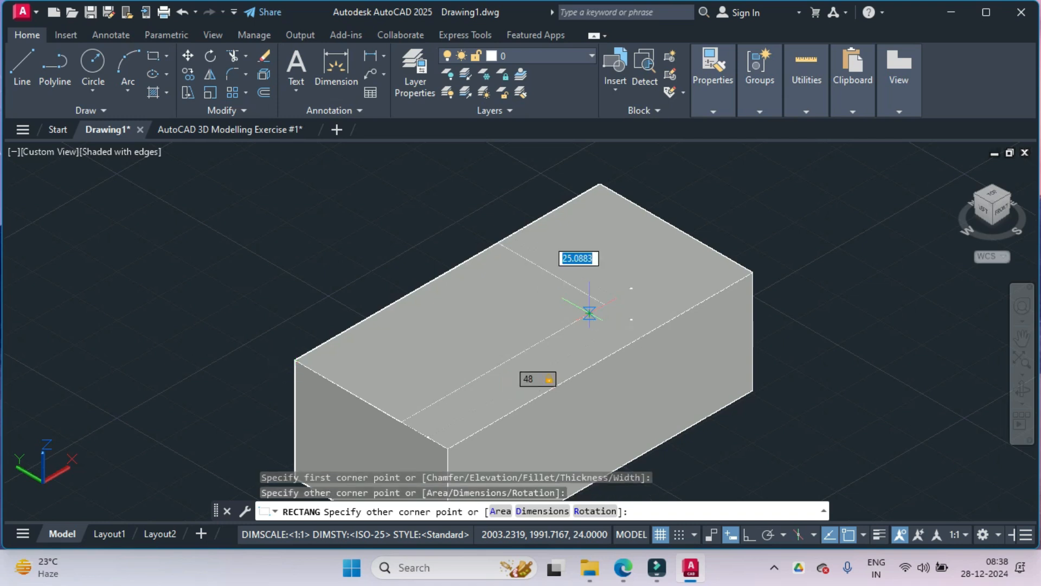
type("24")
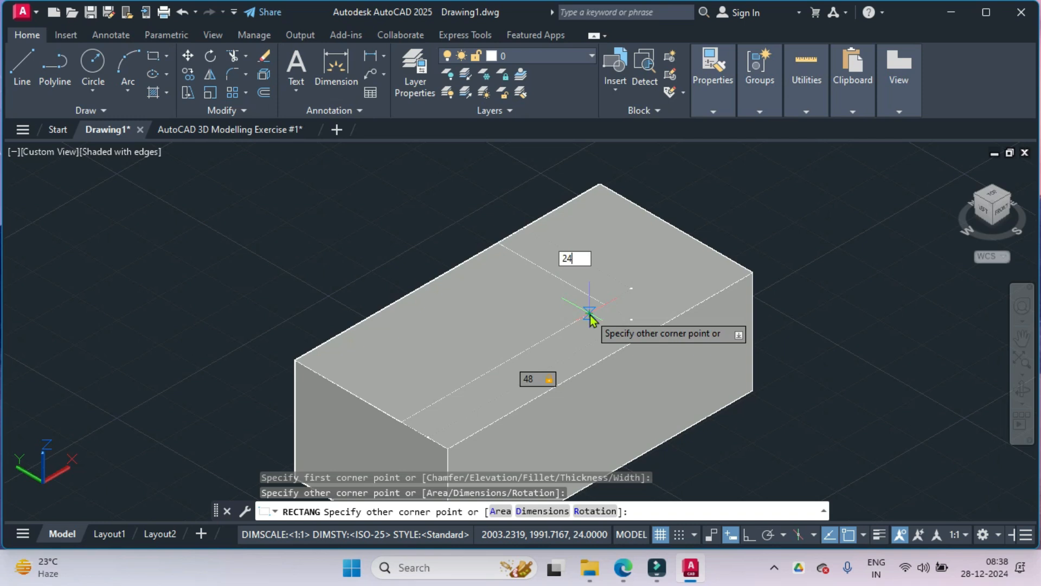
key("Return")
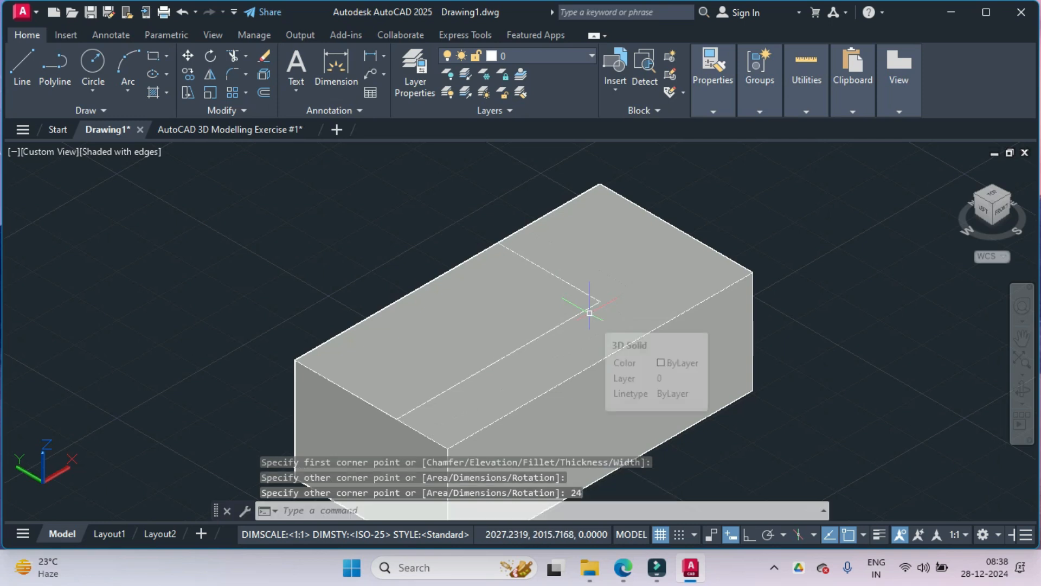
Compare the overall height with the base height in the exercise drawing to work out the upper block's height.
left_click(223, 131)
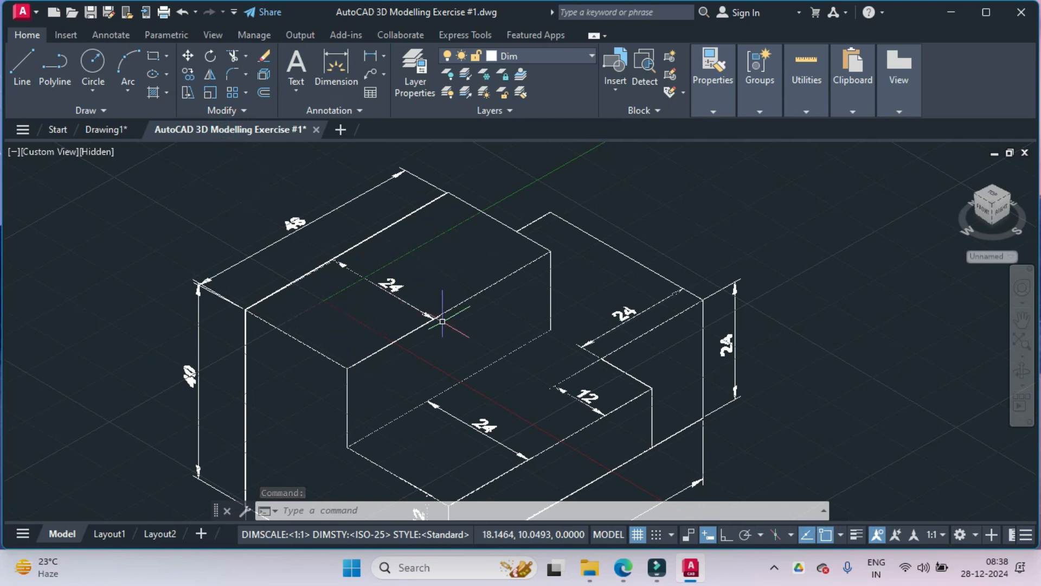
left_click(107, 129)
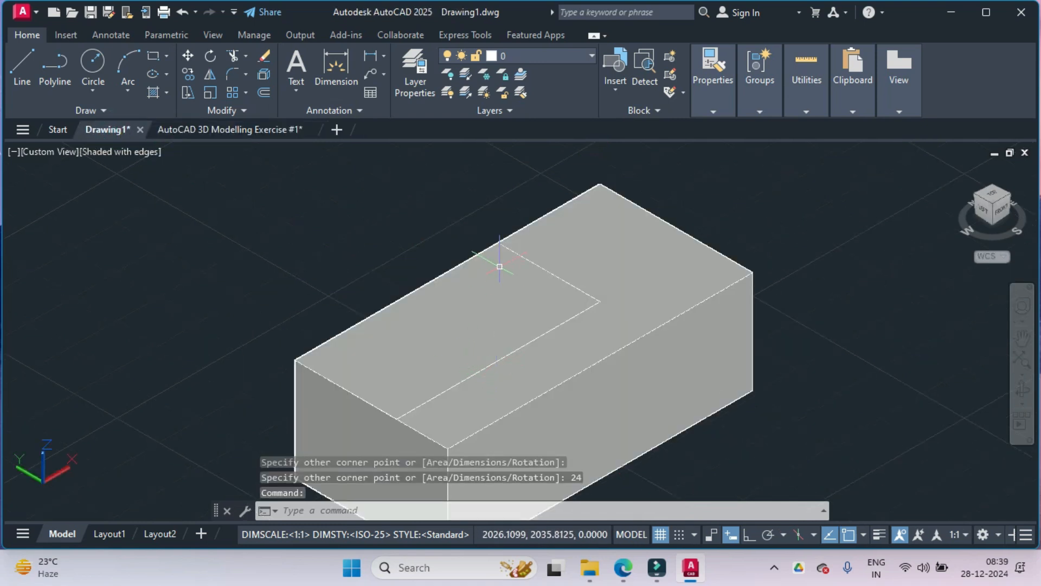
left_click(233, 129)
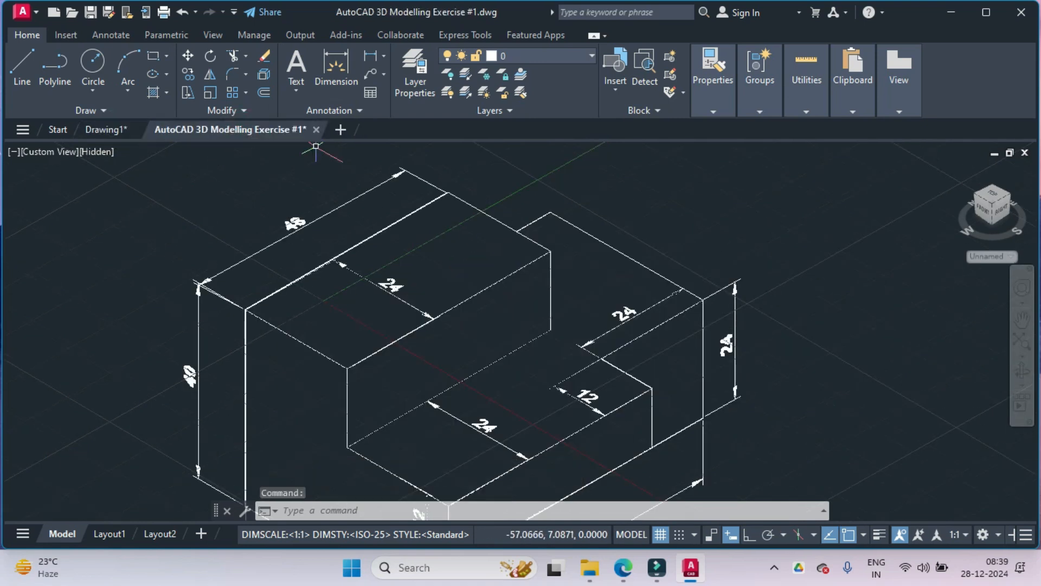
middle_click_drag(409, 397, 367, 304)
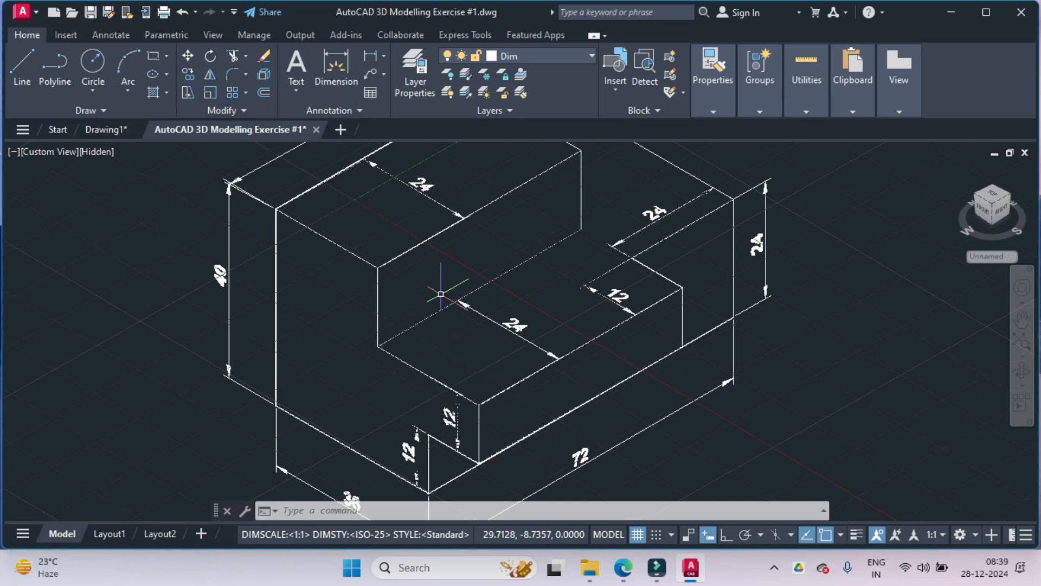
left_click(102, 132)
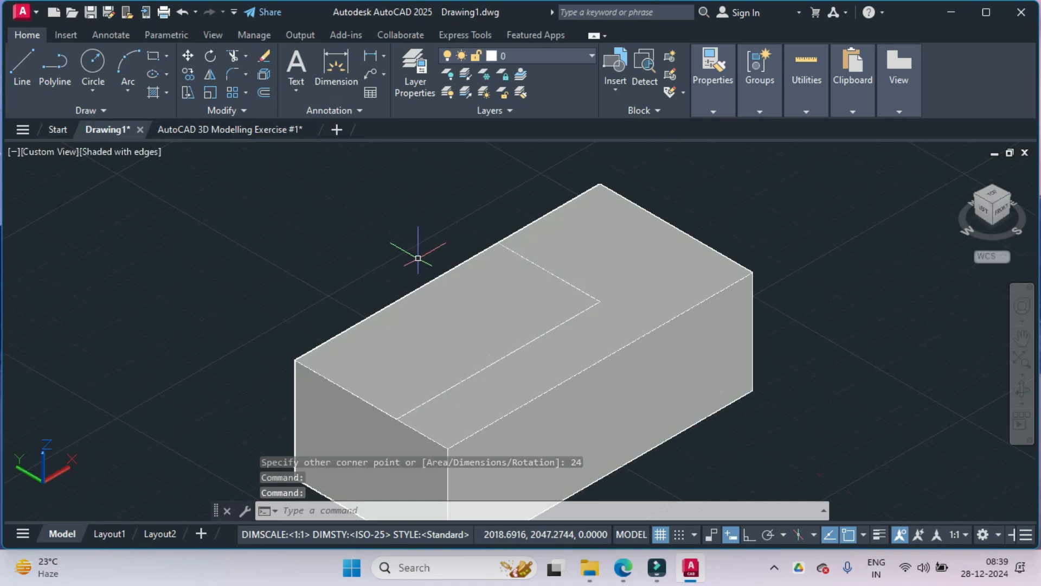
In Drawing1, extrude the 48 by 24 rectangle on top of the base upward by 16.
type("EXTRUDE")
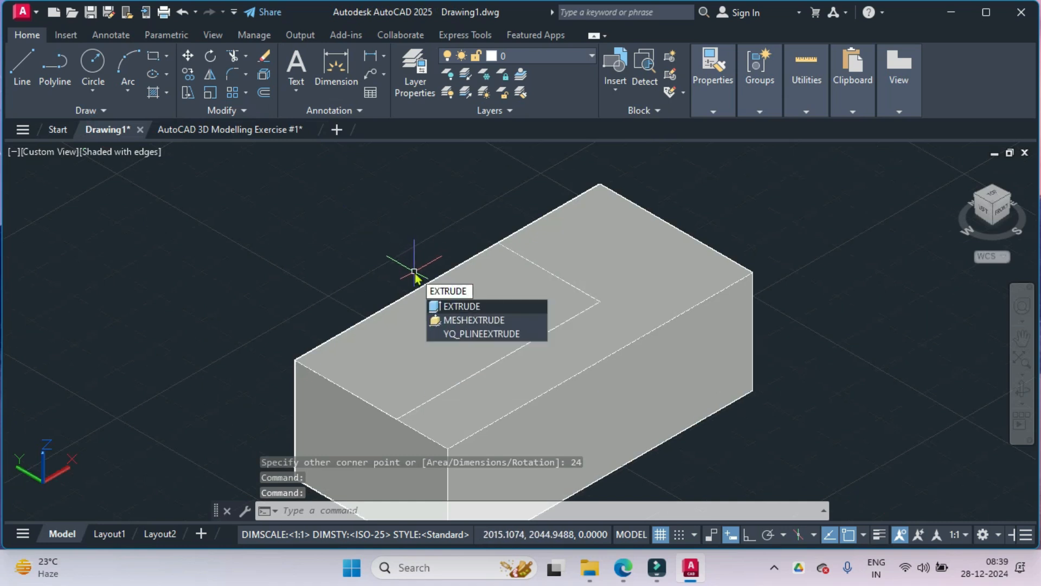
key("Return")
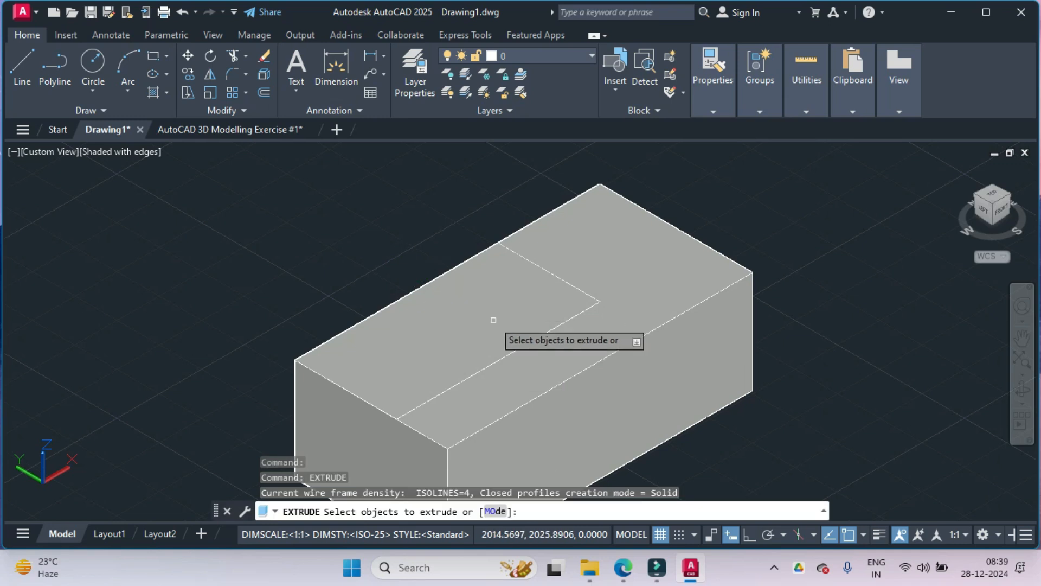
type("l")
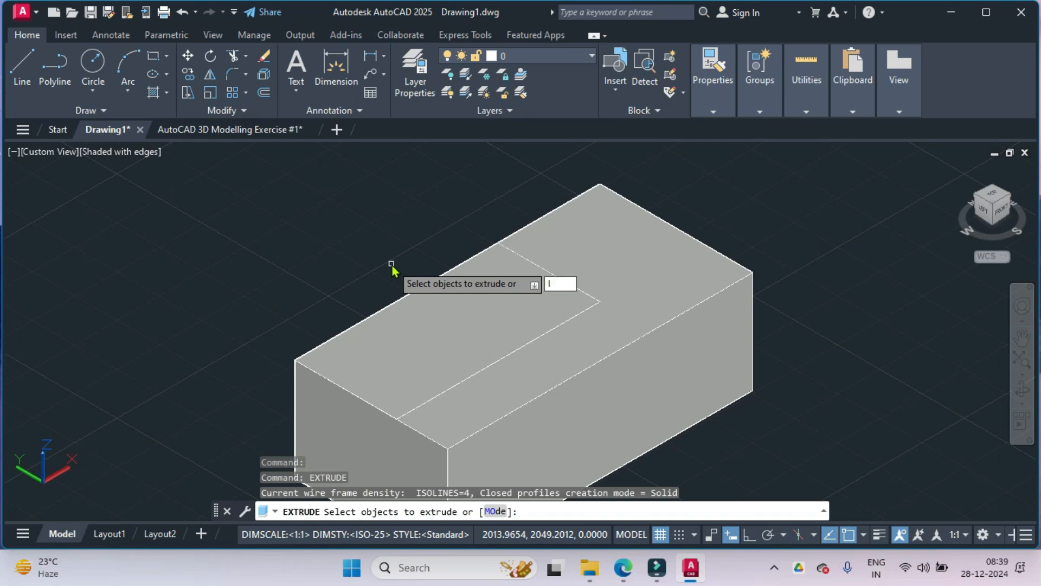
key("Return")
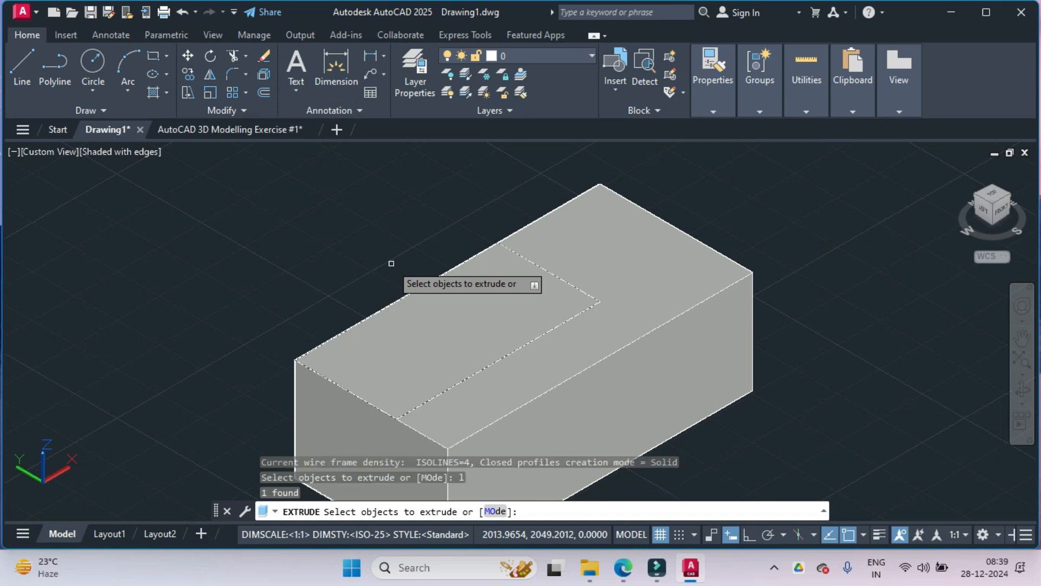
key("Return")
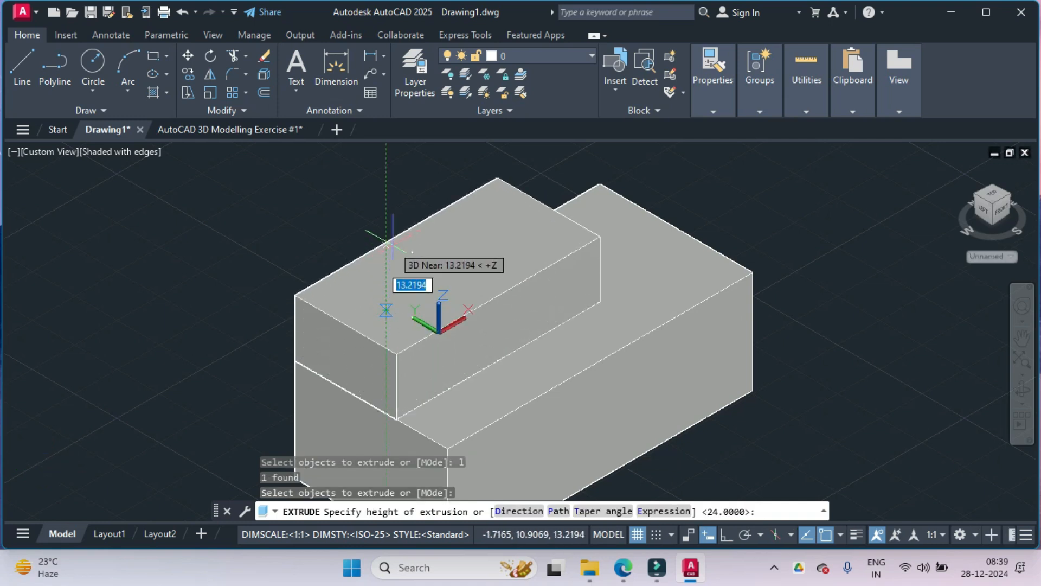
type("1")
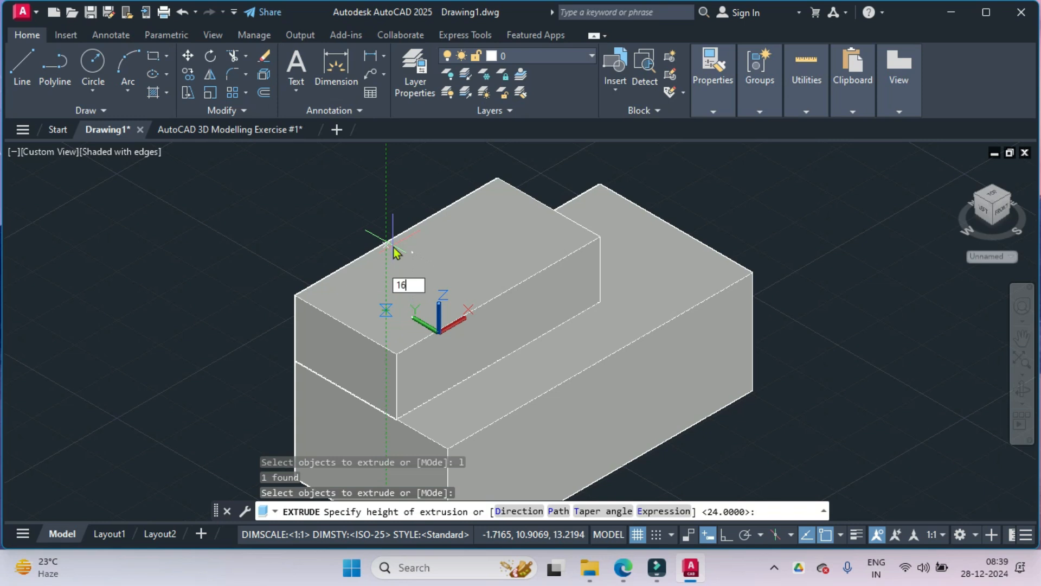
type("6")
key("Return")
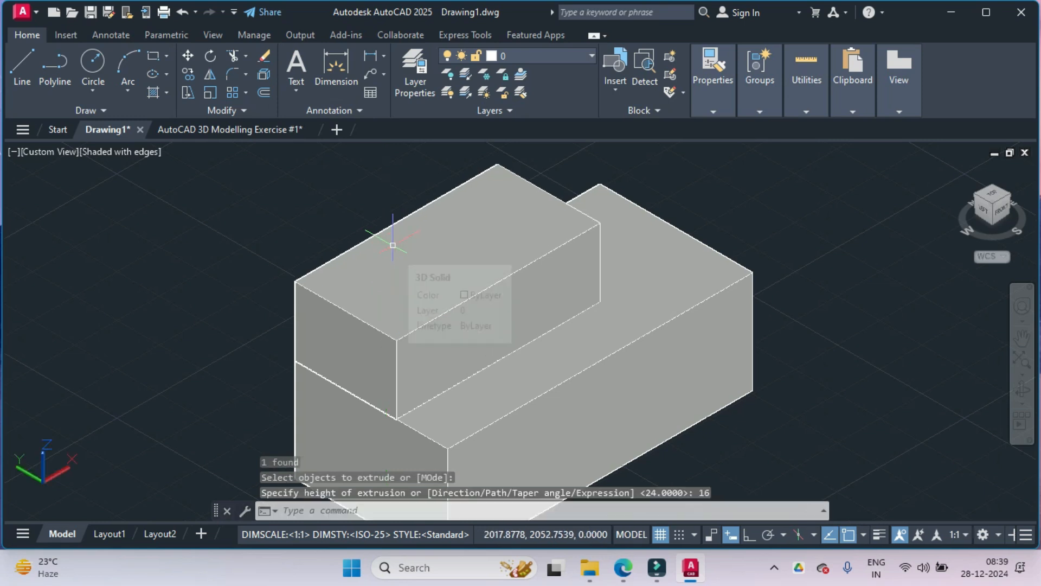
scroll(396, 285, "down", 2)
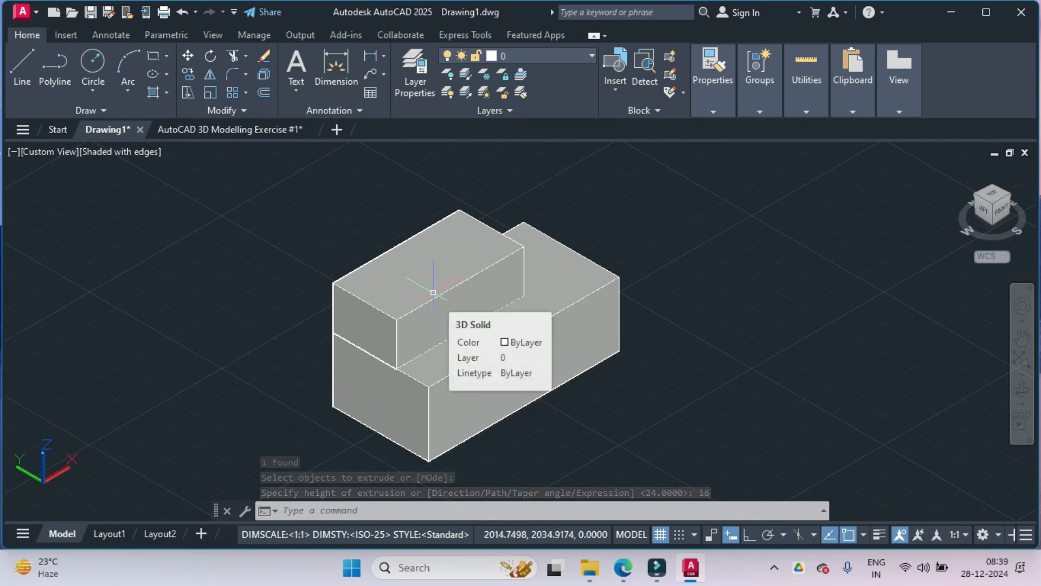
Examine the dimensions of the front step and the lower cut-out in the exercise drawing.
left_click(228, 132)
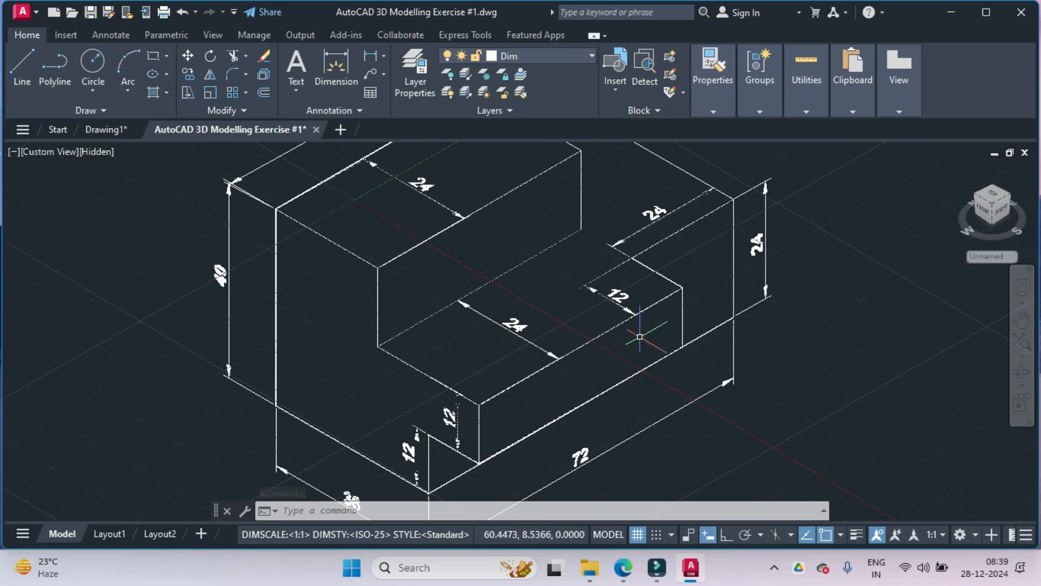
middle_click_drag(476, 288, 506, 287)
scroll(507, 293, "down", 4)
scroll(504, 303, "up", 2)
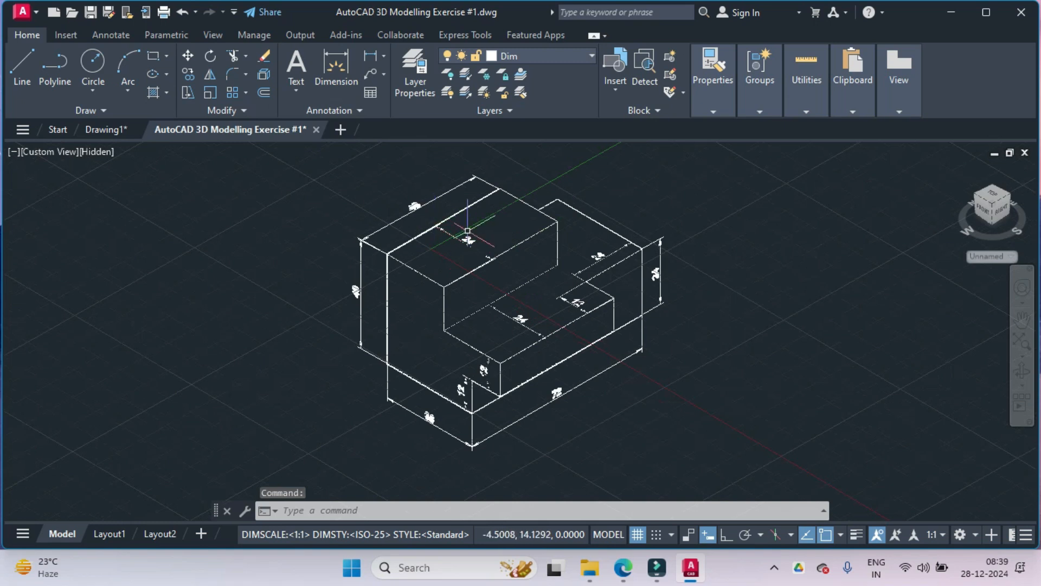
scroll(490, 385, "up", 3)
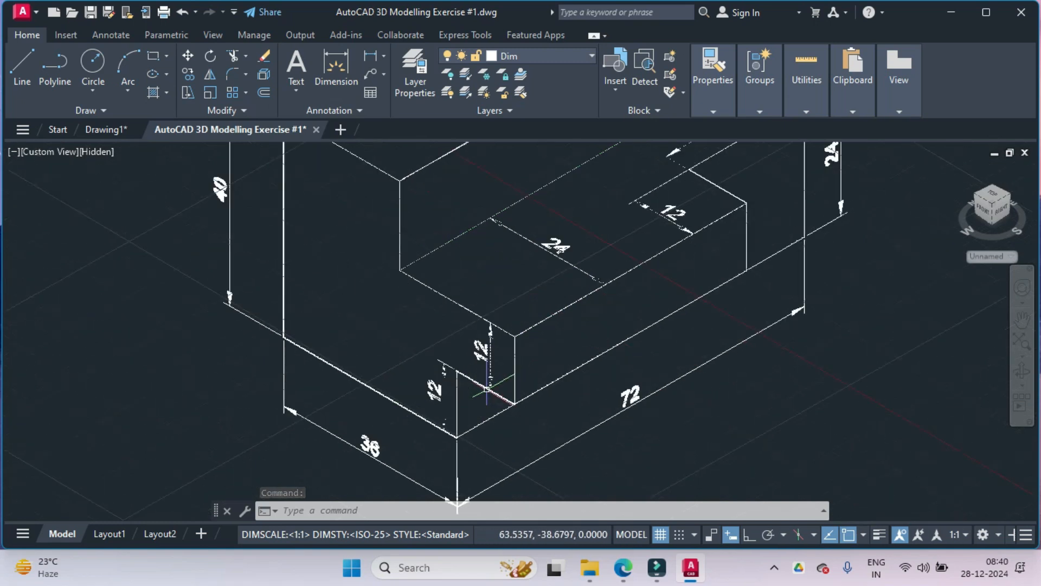
In Drawing1, draw a rectangle 48 long and 12 high on the base's long front face from its upper near corner.
left_click(121, 134)
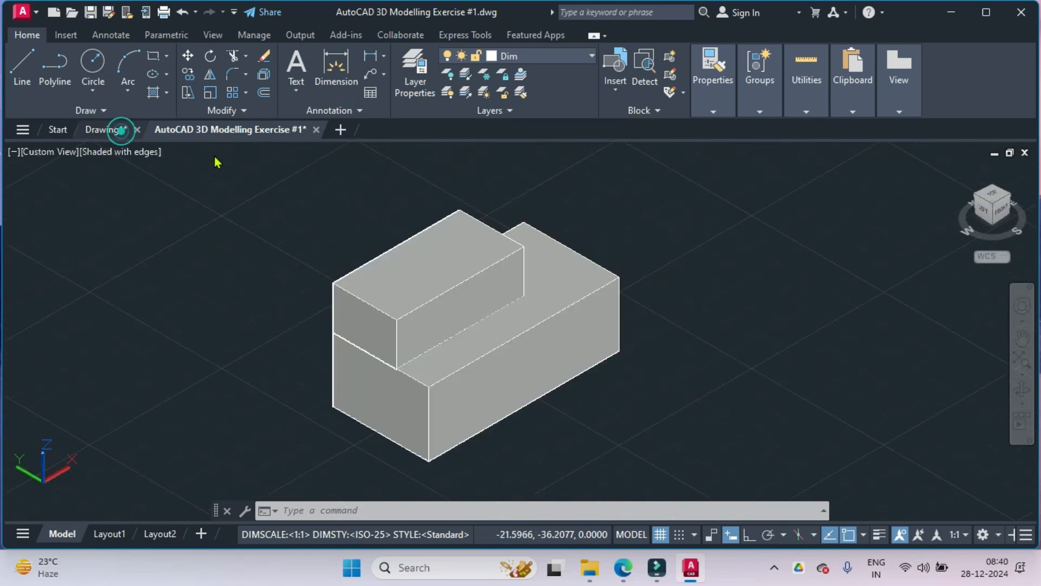
scroll(472, 417, "up", 4)
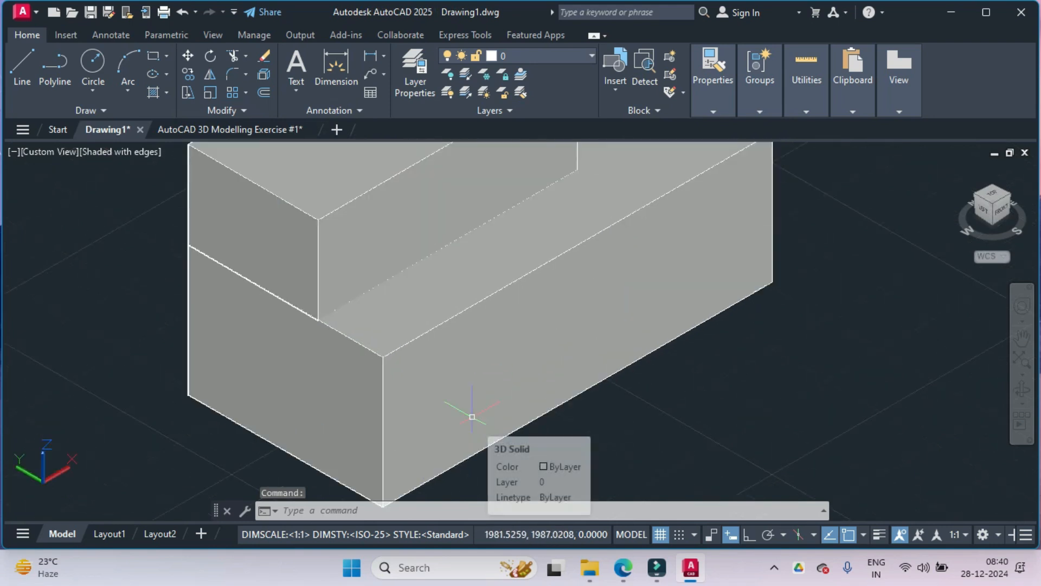
left_click(160, 63)
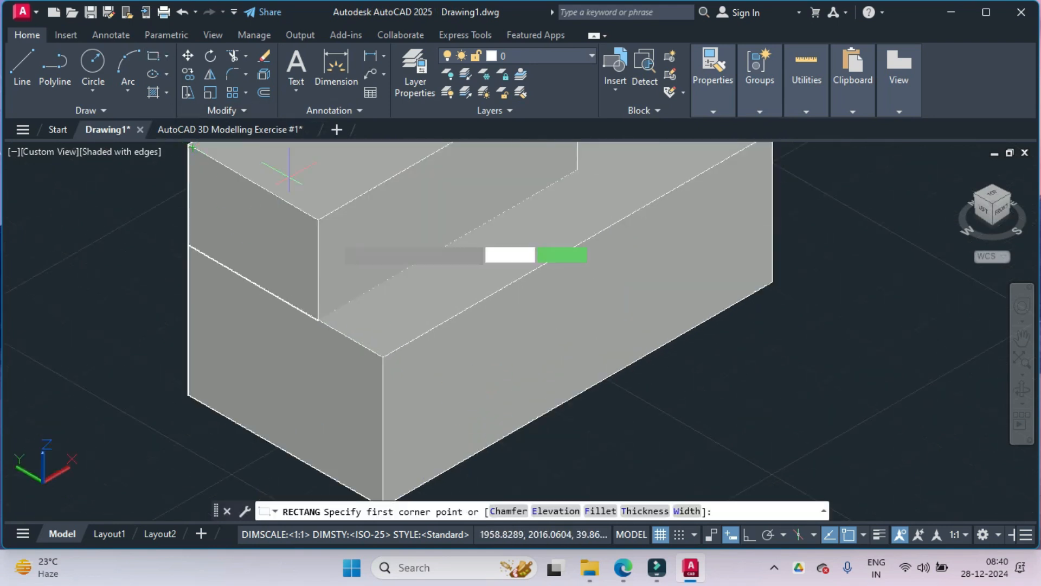
middle_click_drag(414, 380, 357, 351)
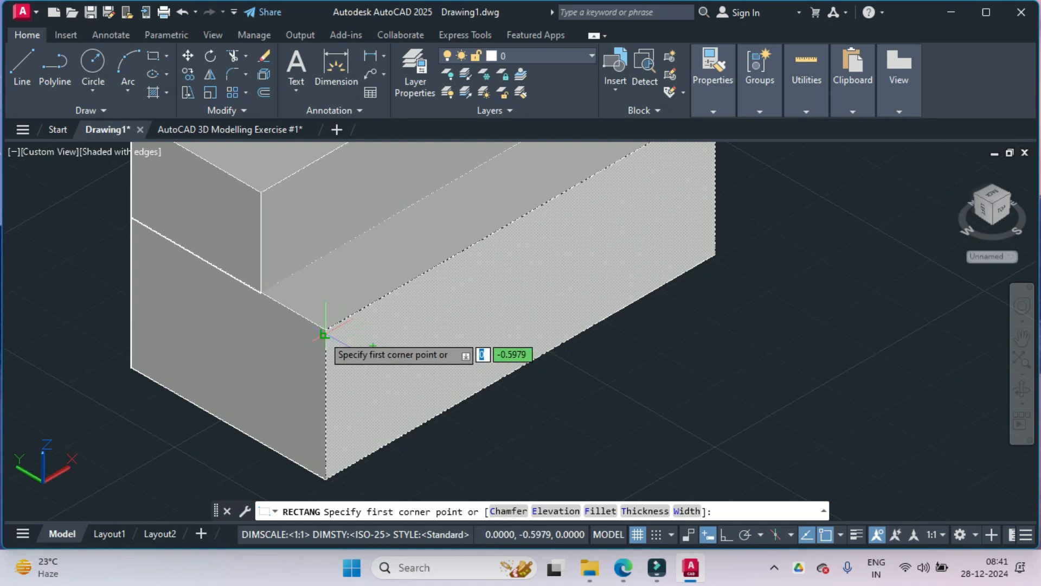
left_click(326, 329)
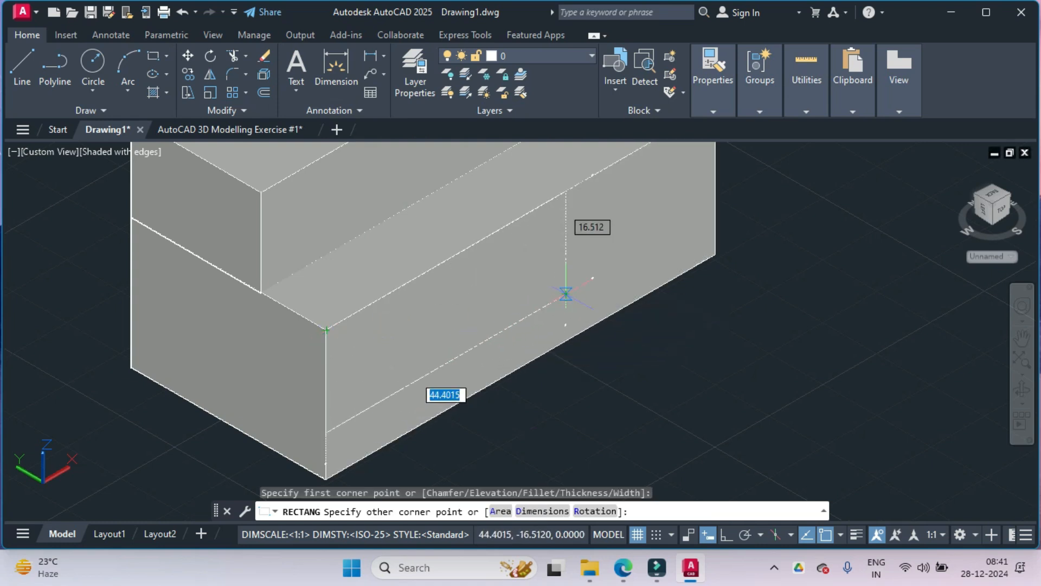
type("48")
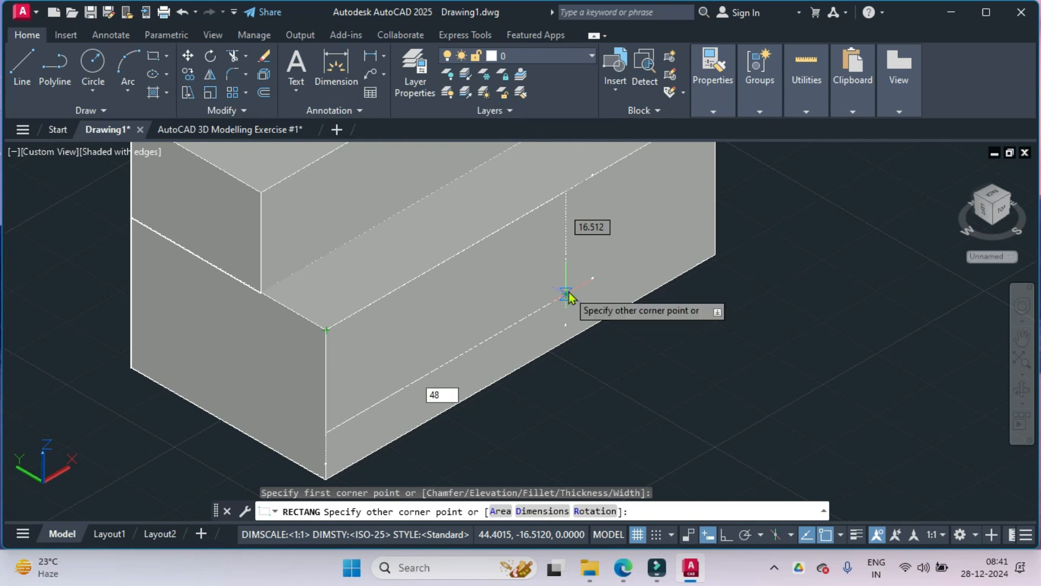
key("Tab")
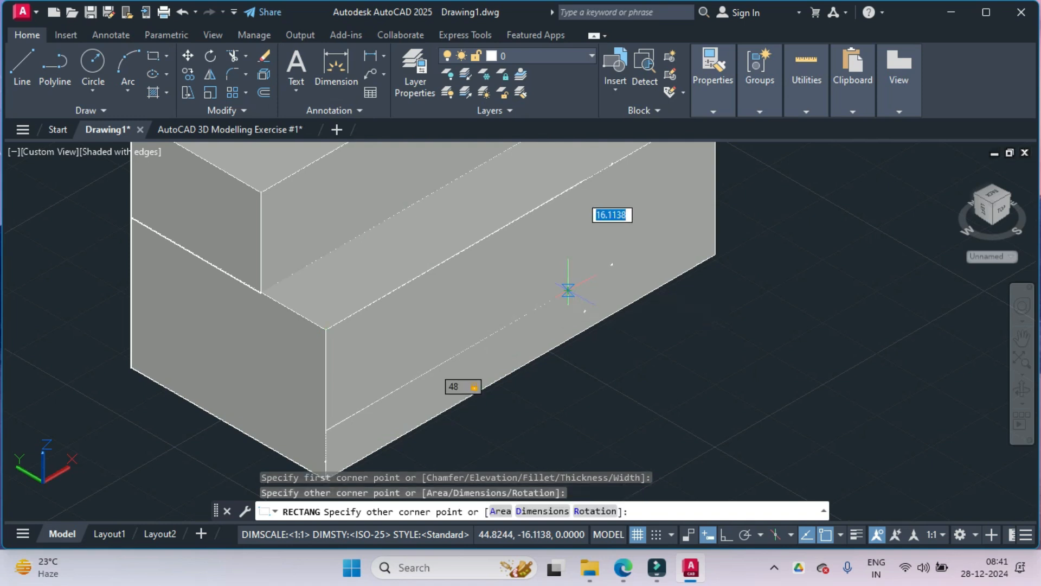
type("12")
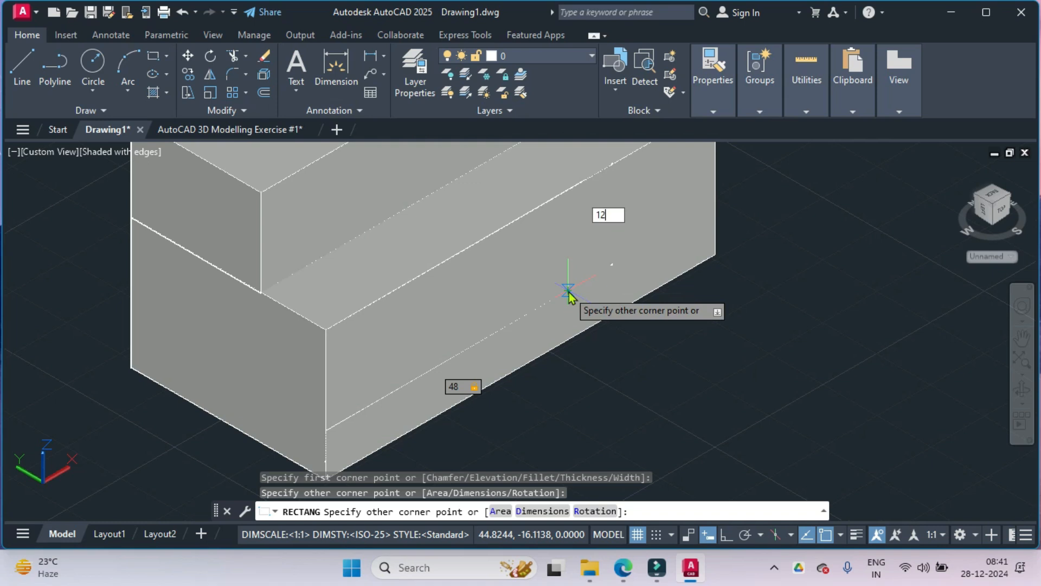
key("Return")
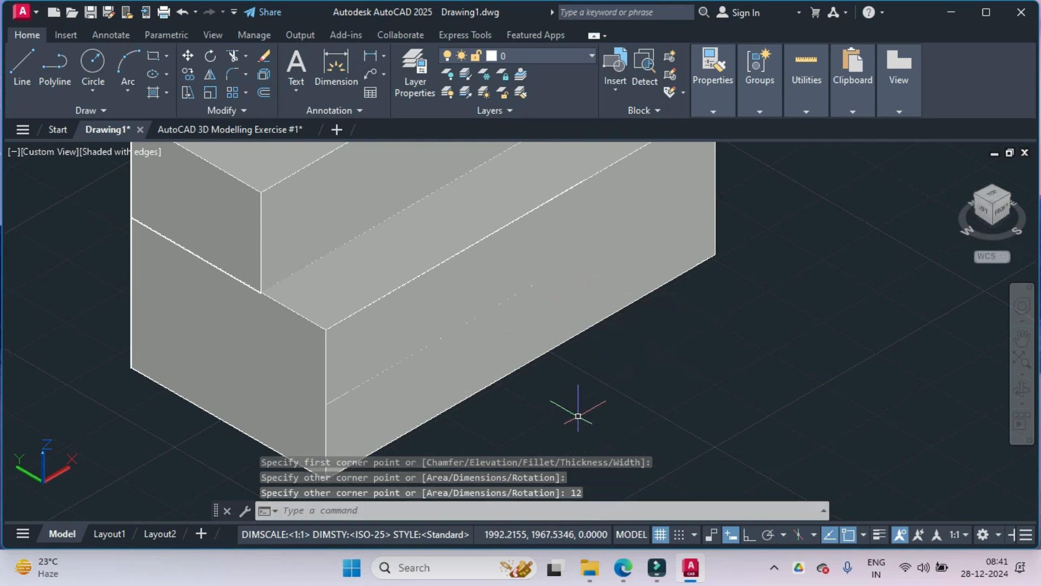
Extrude the 48 by 12 rectangle outward from the base's front face by 12.
type("extrude")
key("Return")
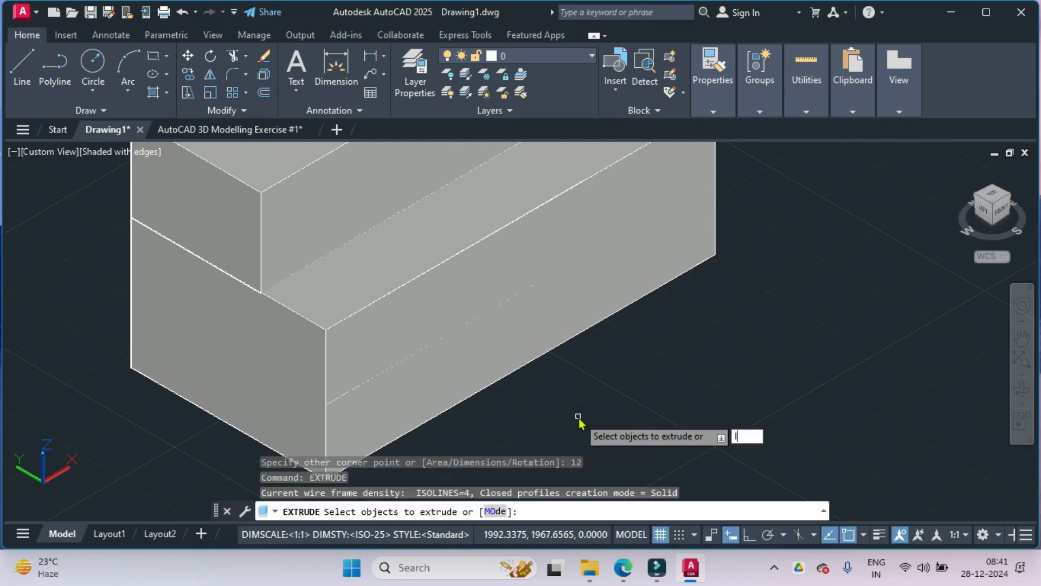
type("l")
key("Return")
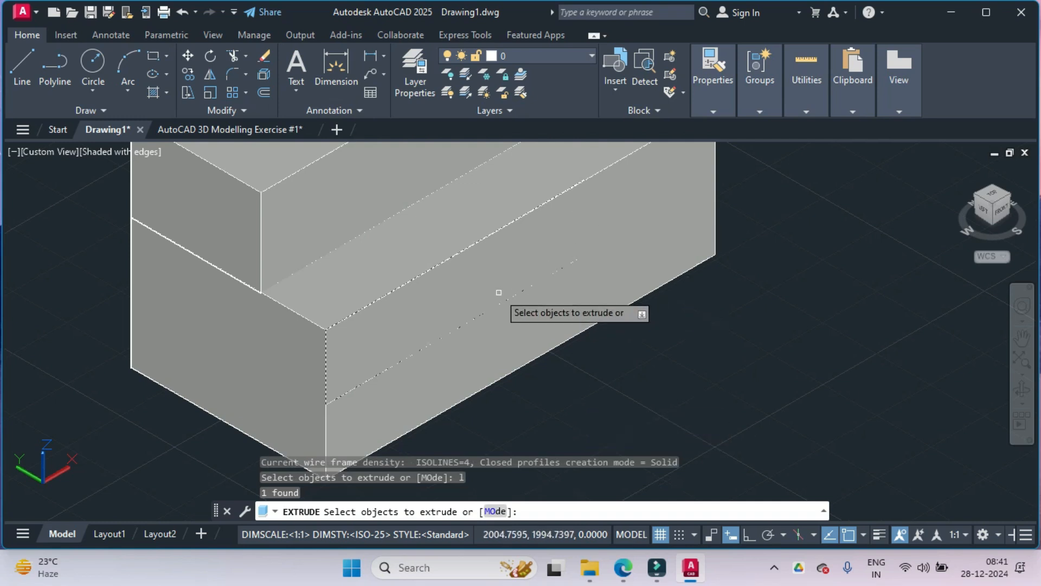
key("Return")
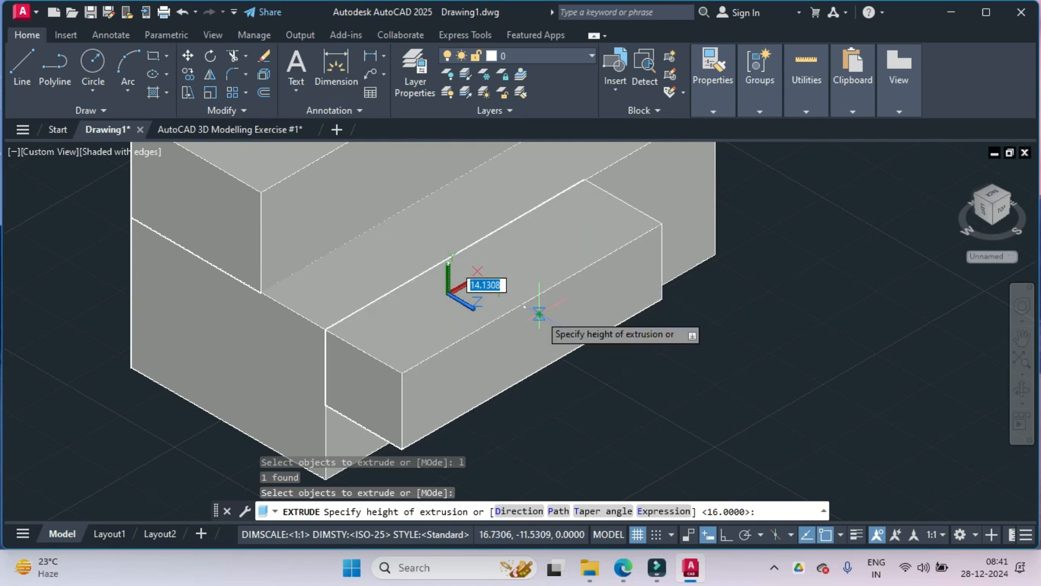
type("12")
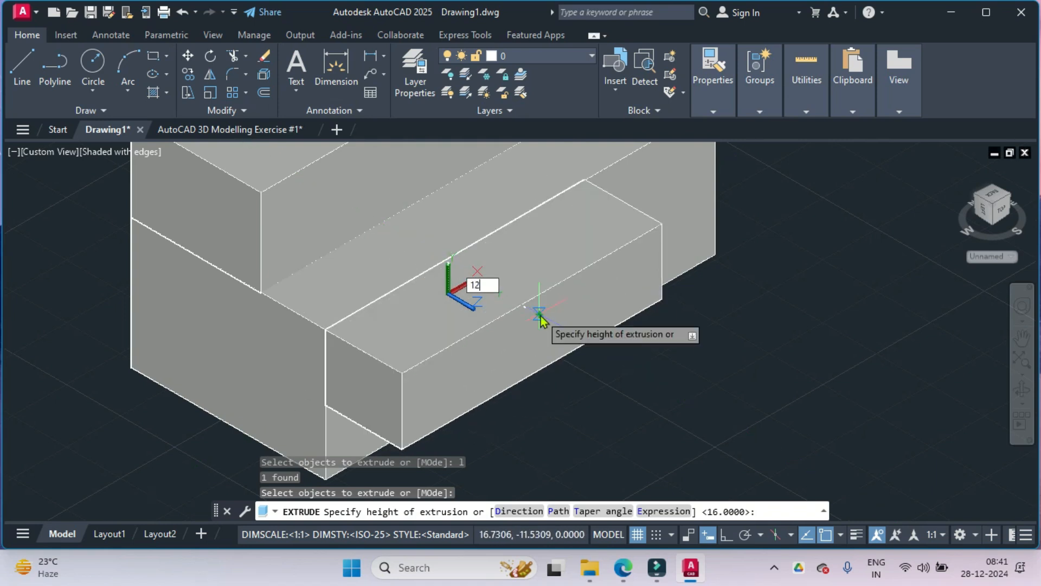
key("Return")
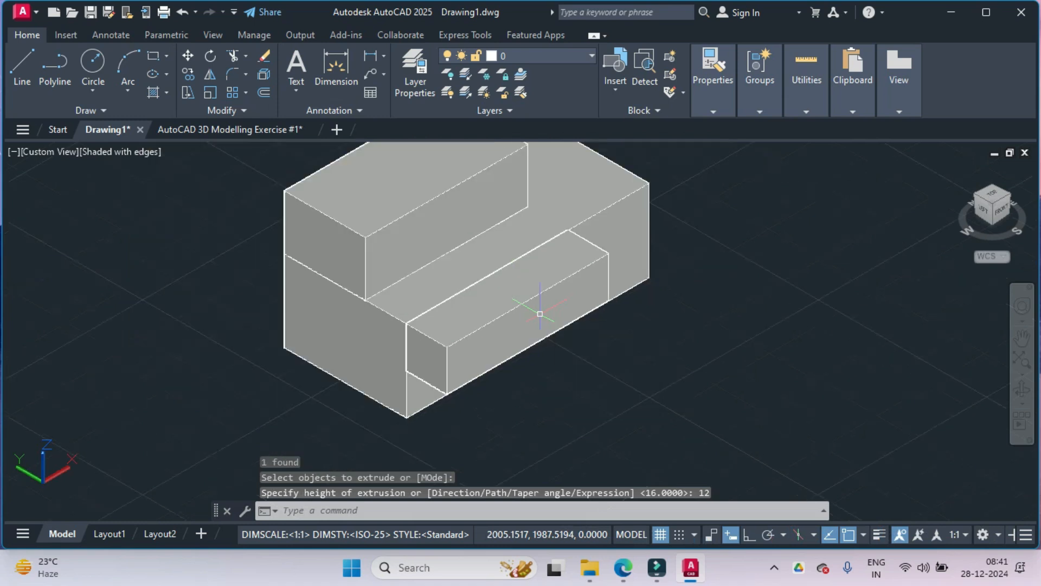
Union the base, the upper block and the front step into a single solid.
scroll(540, 313, "down", 2)
middle_click_drag(539, 296, 487, 336)
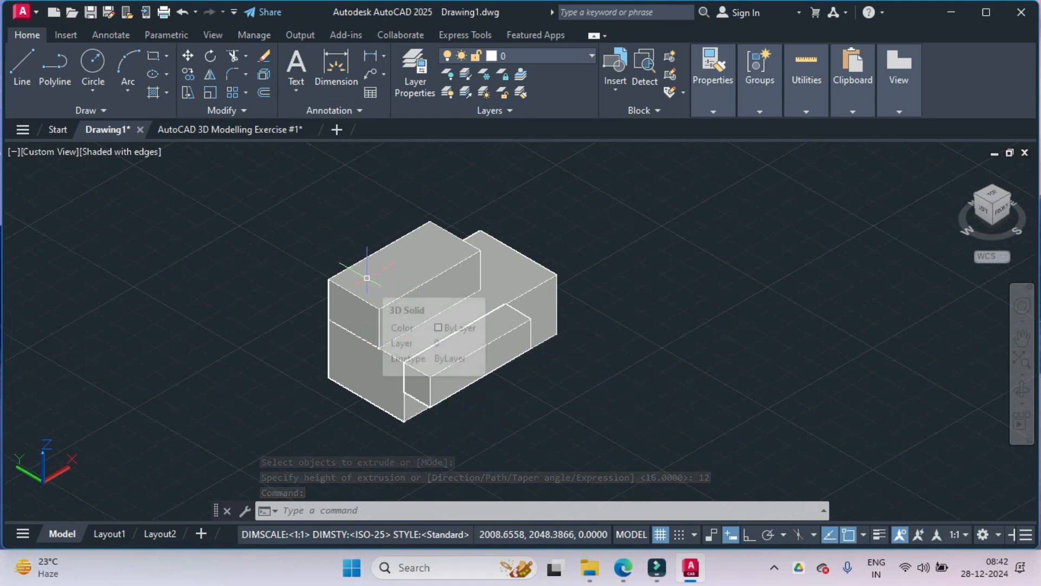
type("u")
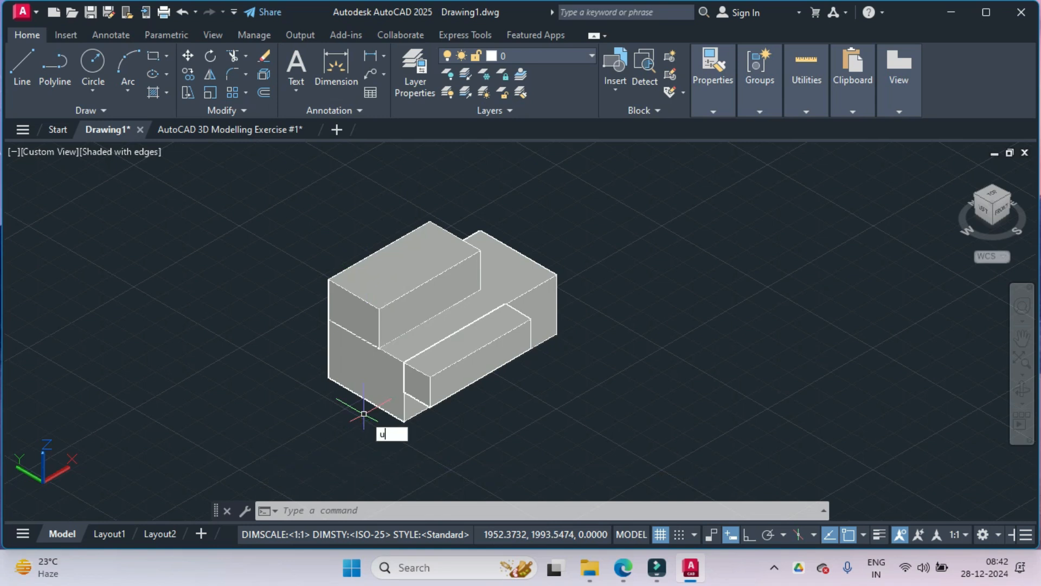
type("nion")
key("Return")
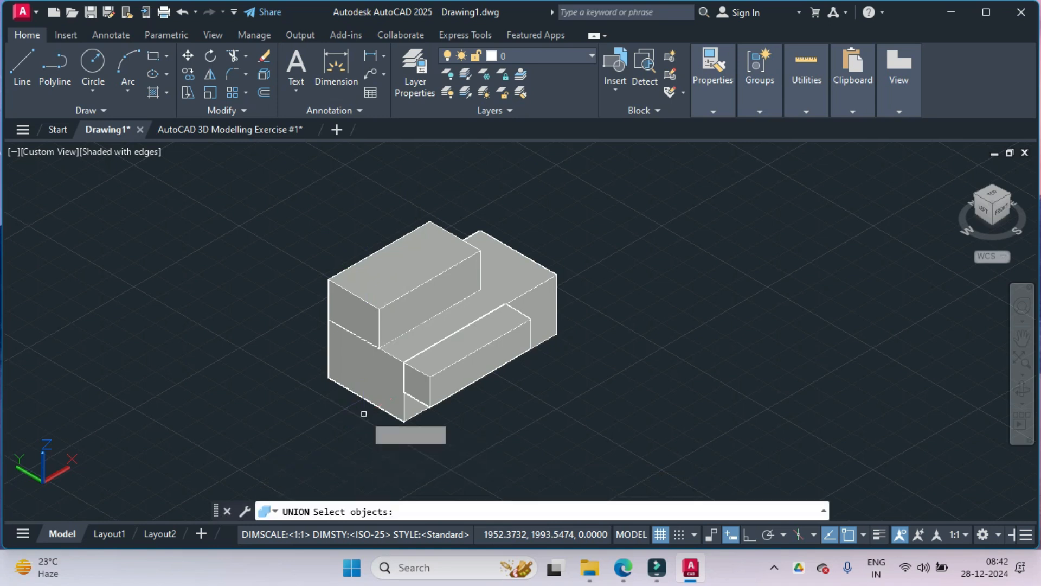
left_click(266, 185)
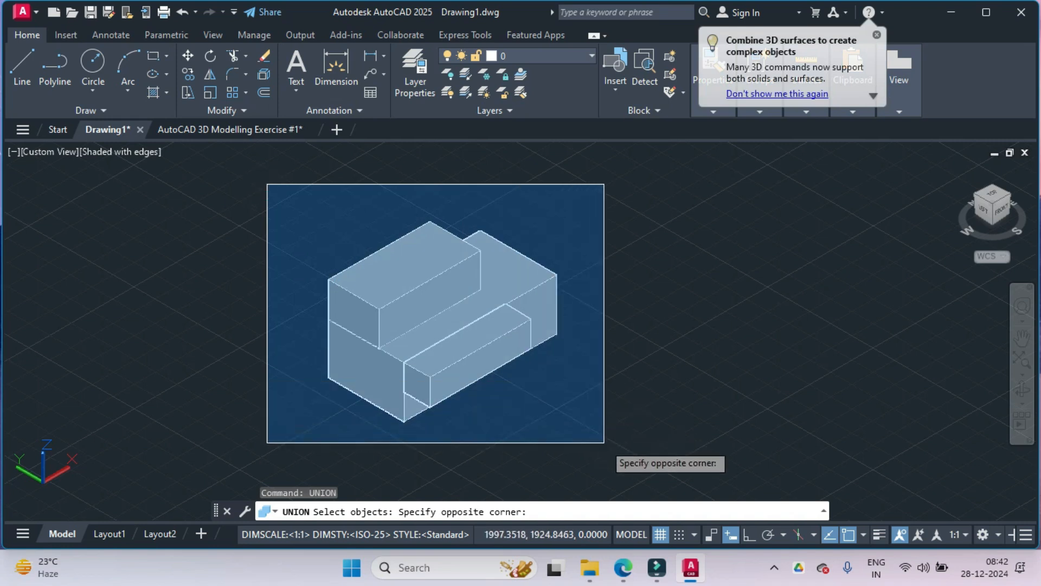
left_click(604, 442)
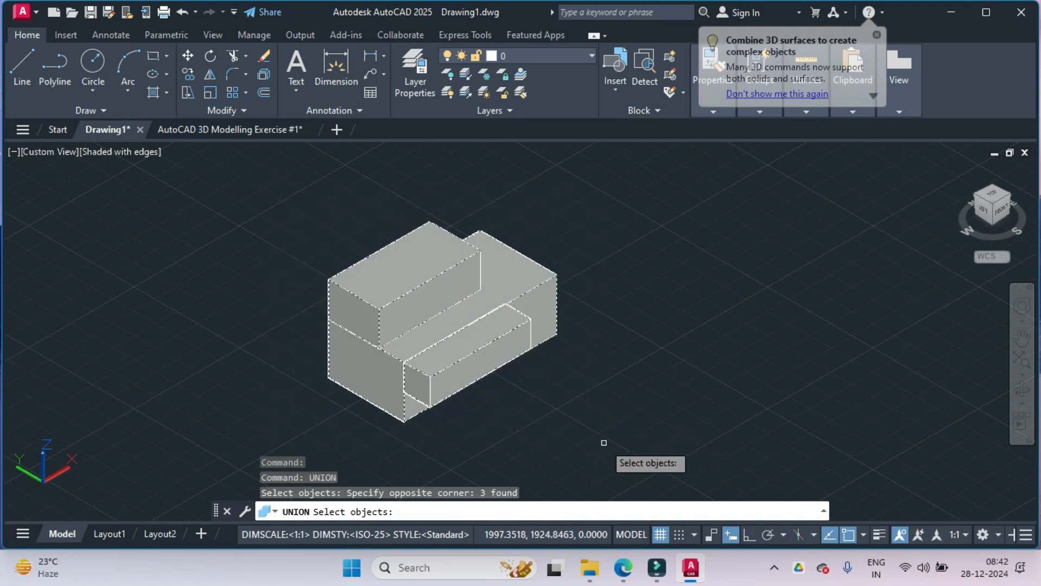
key("Return")
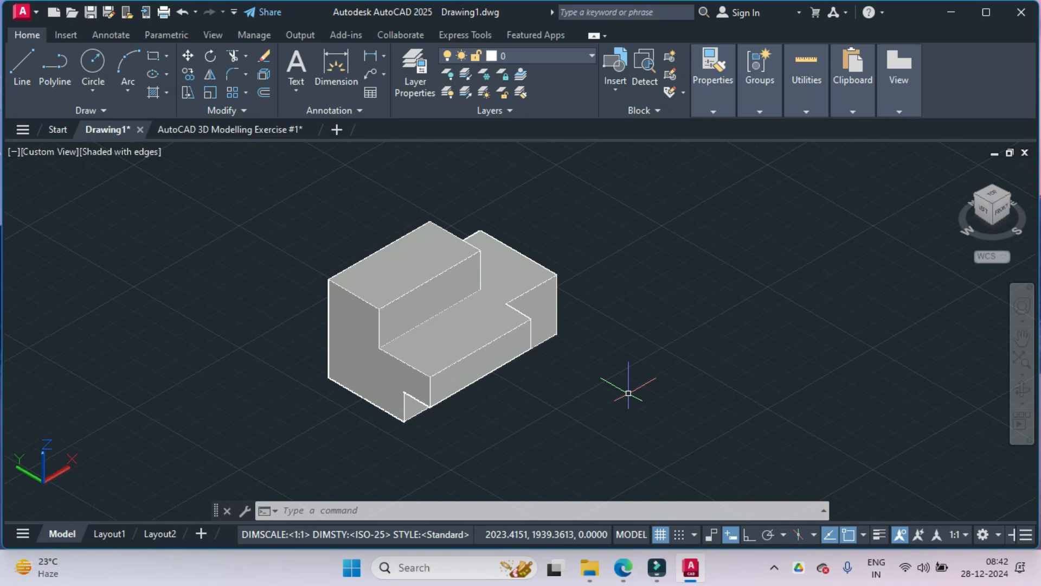
Compare the finished solid with the dimensioned block in the AutoCAD 3D Modelling Exercise #1 drawing.
left_click(252, 132)
scroll(363, 225, "down", 4)
middle_click_drag(403, 235, 399, 320)
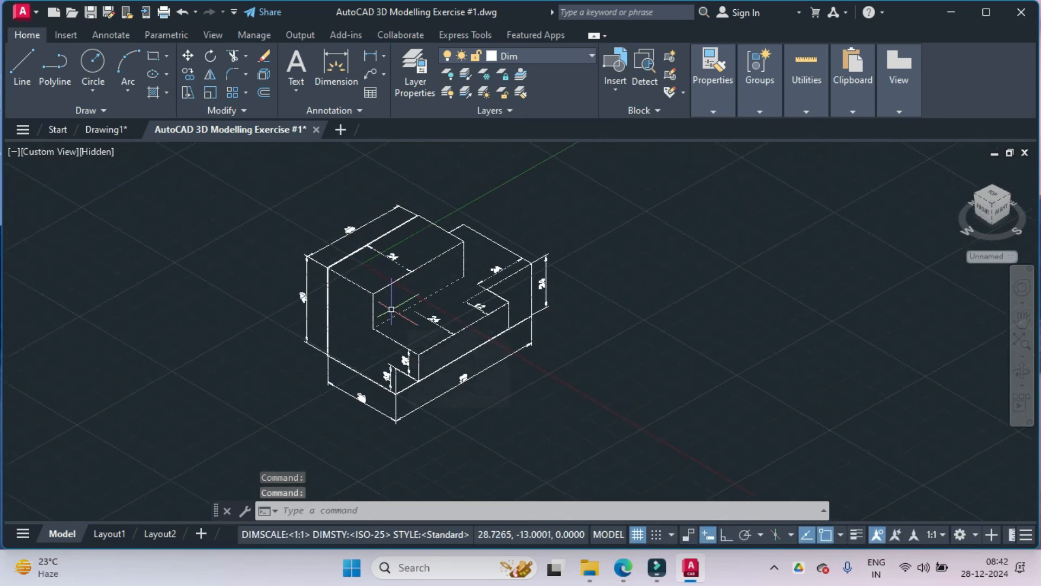
scroll(391, 309, "up", 3)
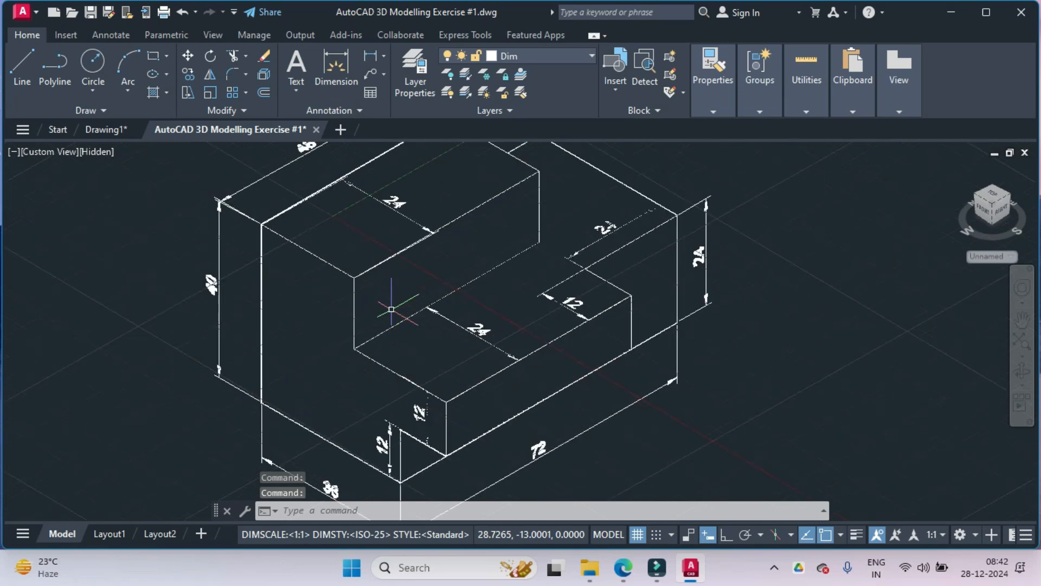
scroll(391, 309, "down", 2)
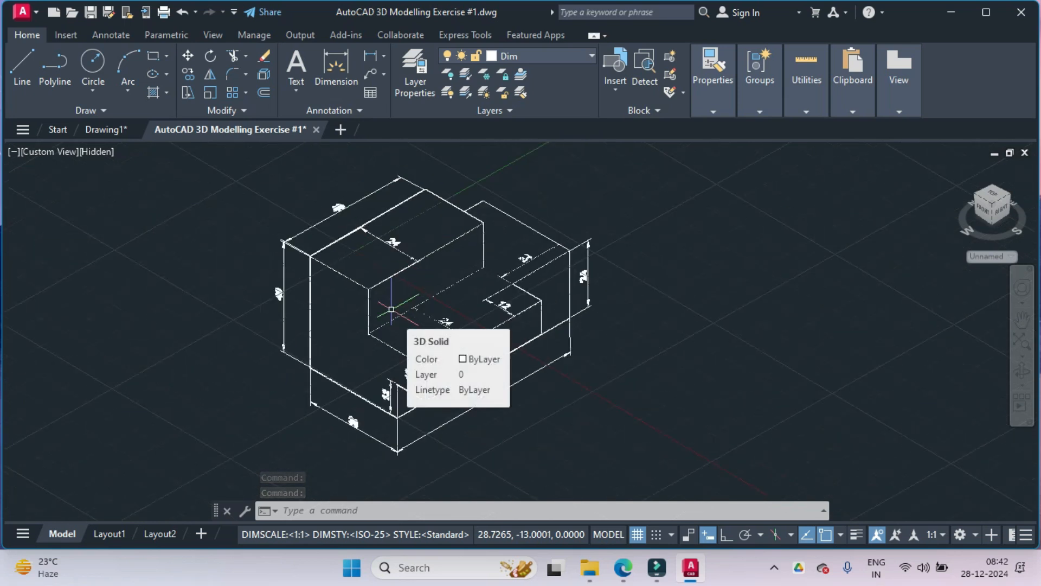